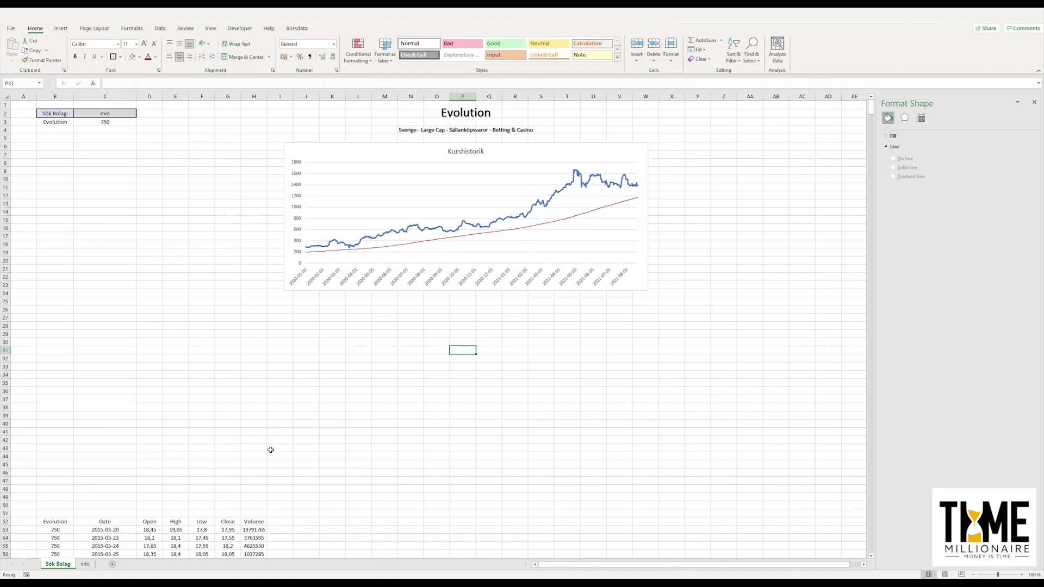
Add a new worksheet after Sök Bolag and name it Quarter
click(113, 565)
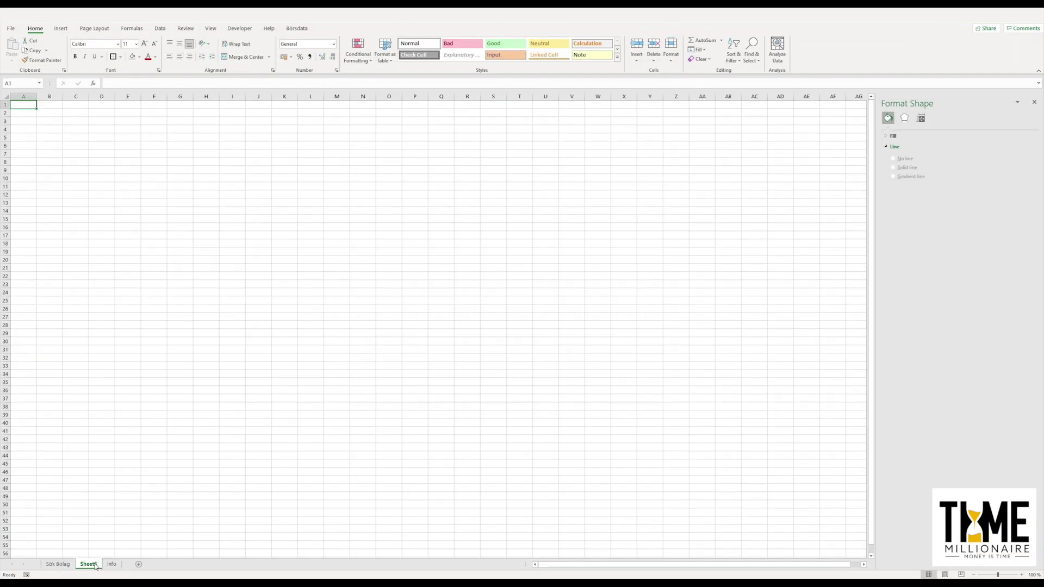
text(Quarter)
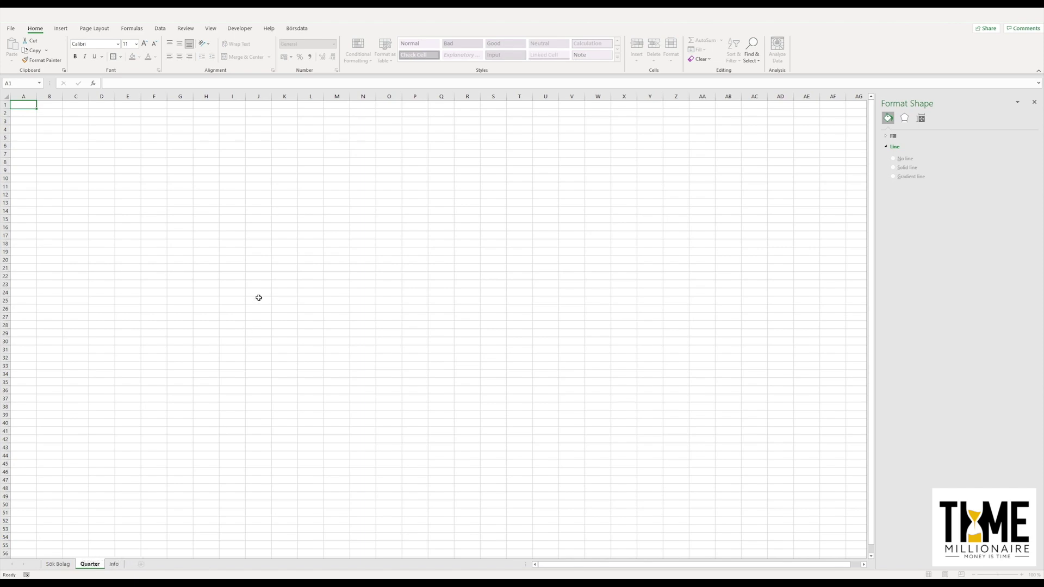
key(Return)
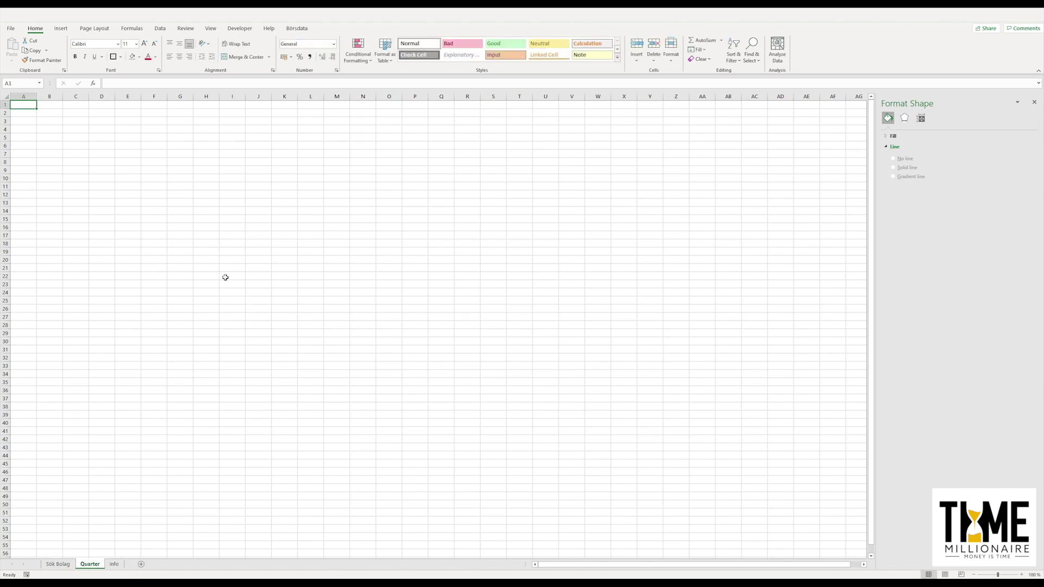
Start a BD_HISTORY_KPI formula in B2 of the Quarter sheet, using cell C3 of Sök Bolag as the instrument ID
click(55, 115)
text(=bd_)
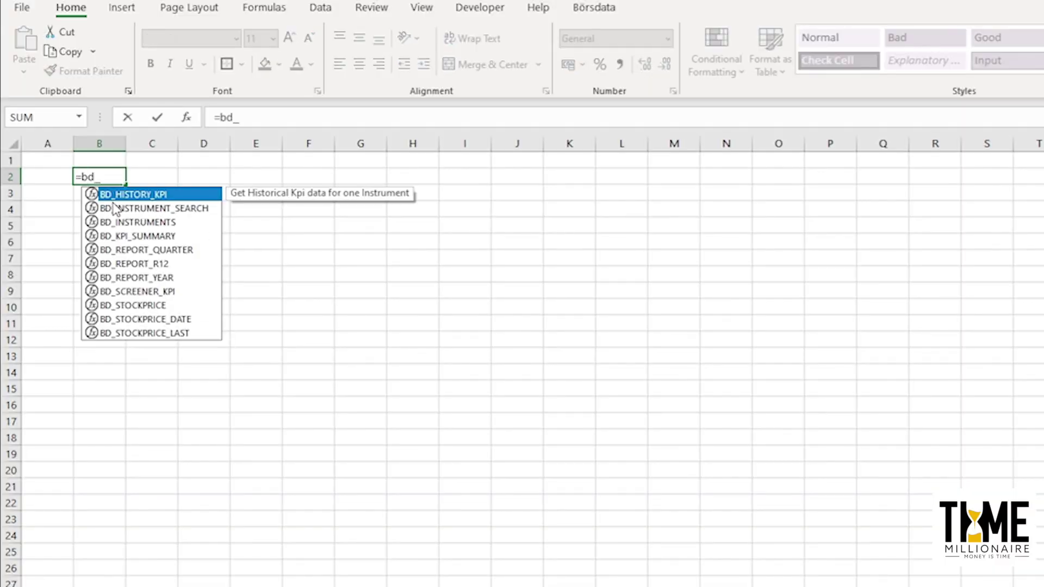
text(hi)
double_click(144, 196)
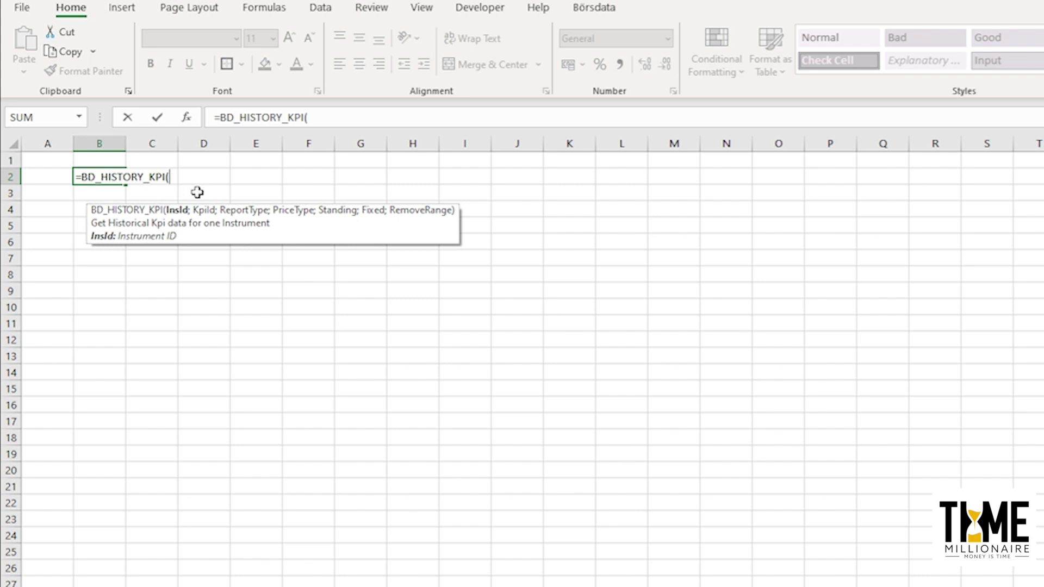
click(189, 580)
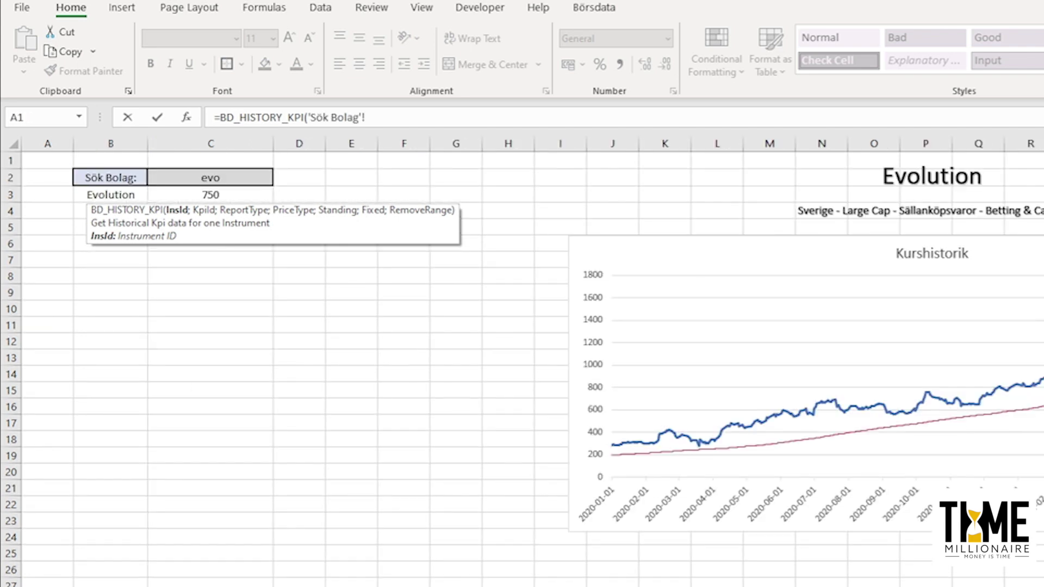
click(232, 198)
text(;)
Complete the B2 formula with KPI ID 6, report type "quarter" and price type "Mean", without any Quarter sheet reference
click(136, 584)
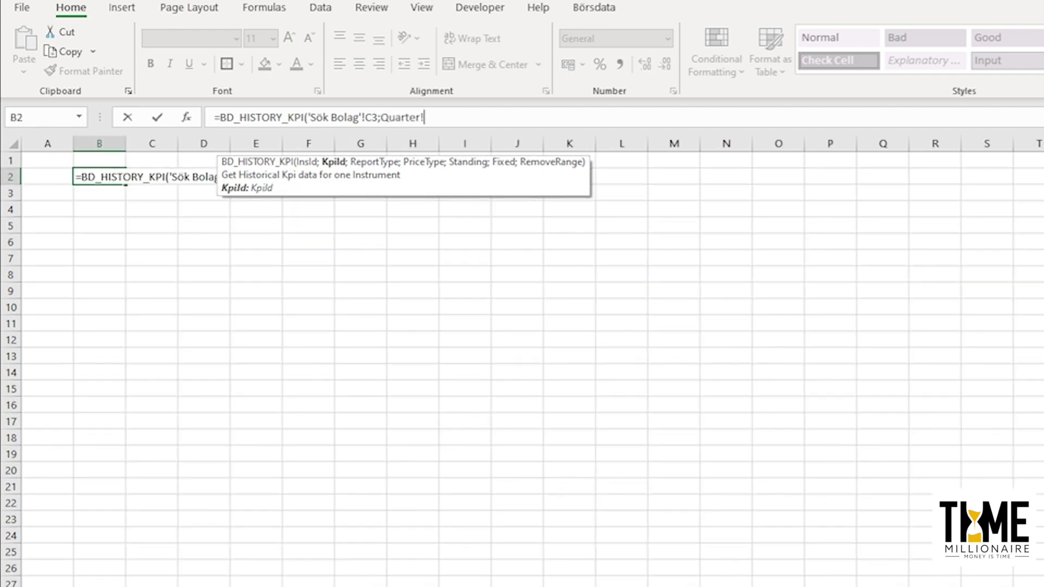
drag(425, 117, 382, 117)
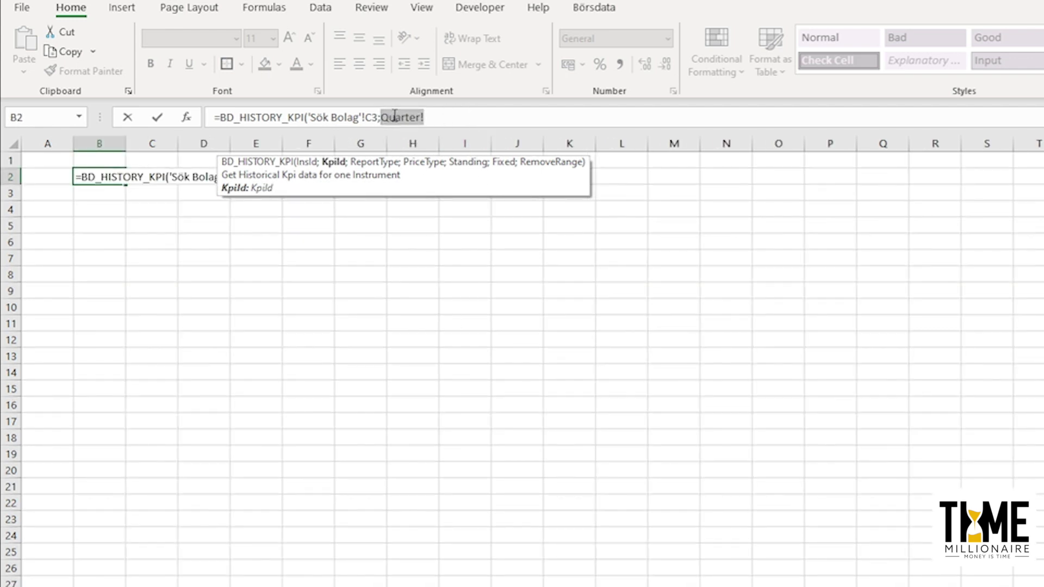
key(BackSpace)
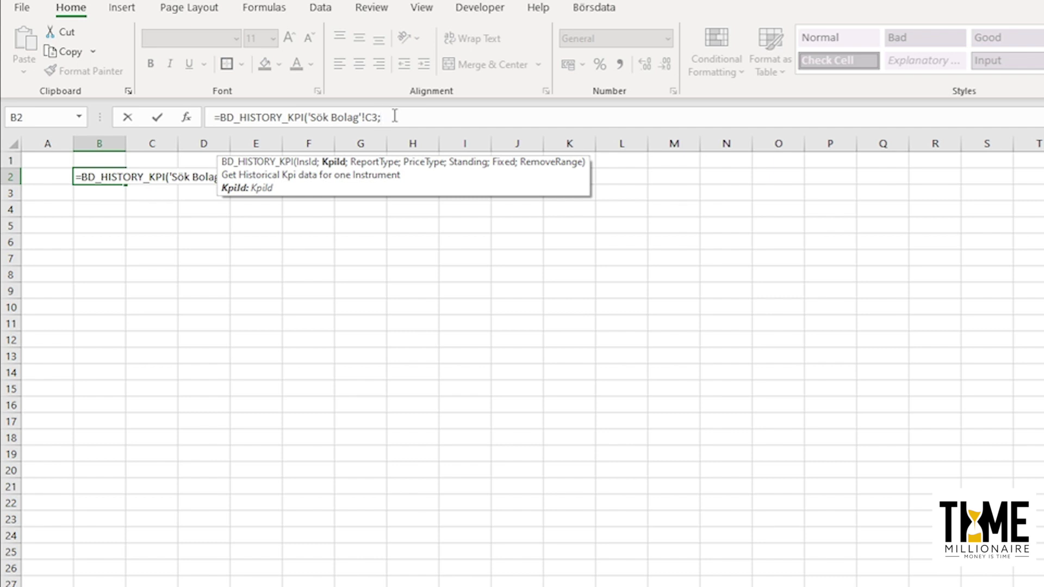
text(6;)
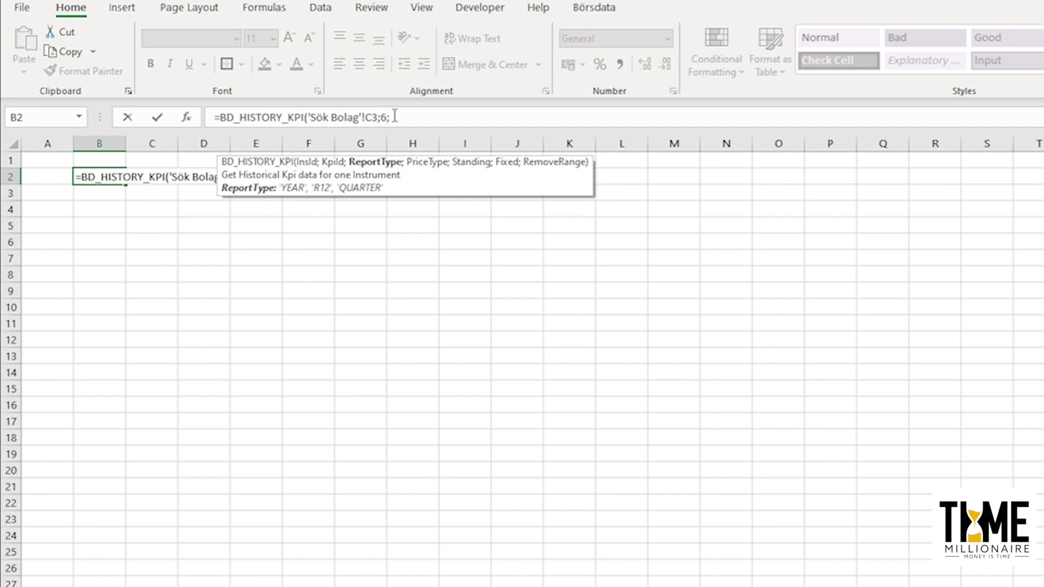
text("quarter";"Mean")
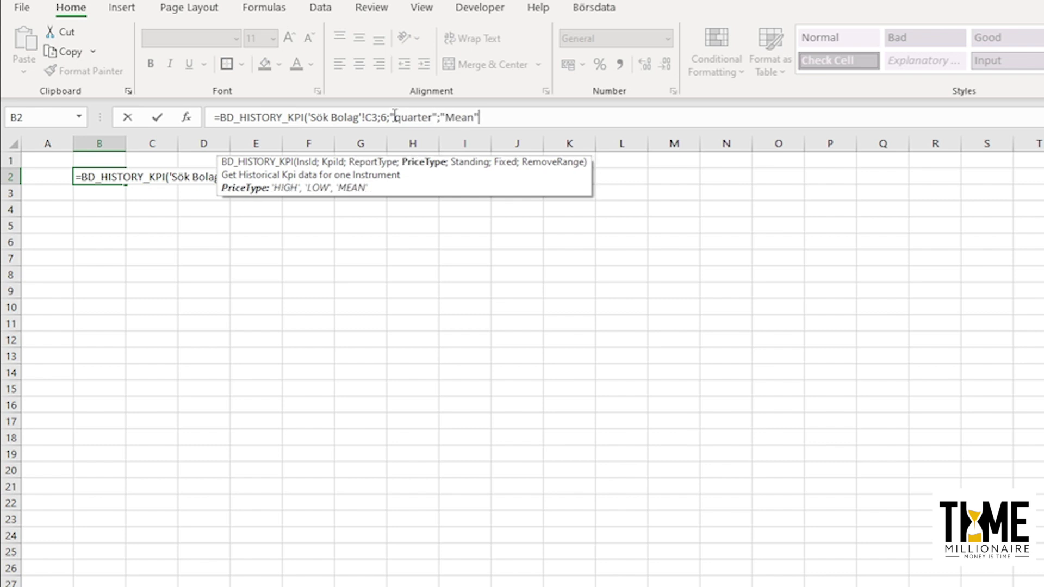
text())
key(Return)
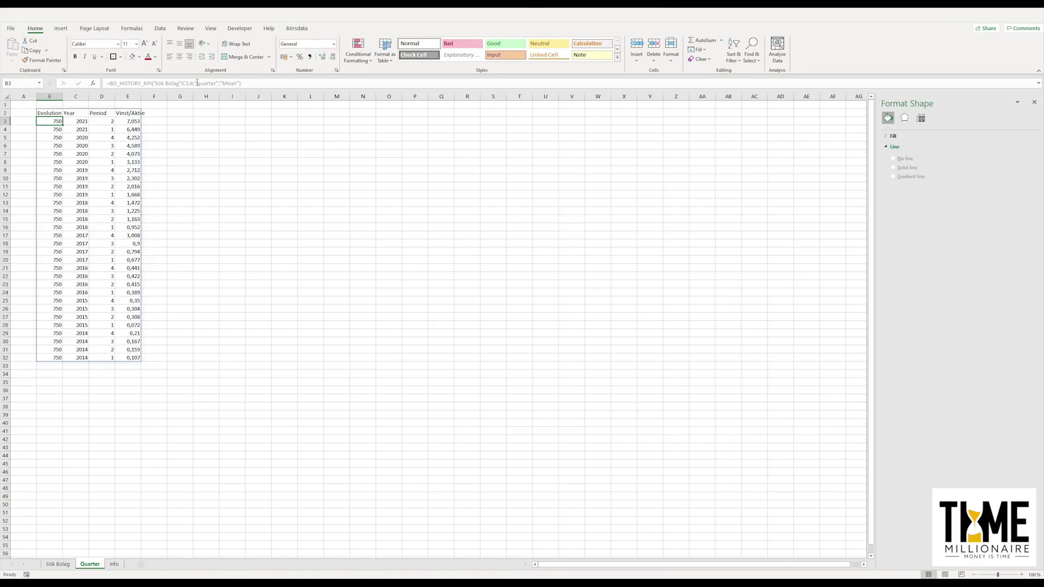
Copy the full formula text from B2 and paste it into G2
click(51, 113)
click(265, 82)
drag(265, 83, 101, 89)
key(ctrl+c)
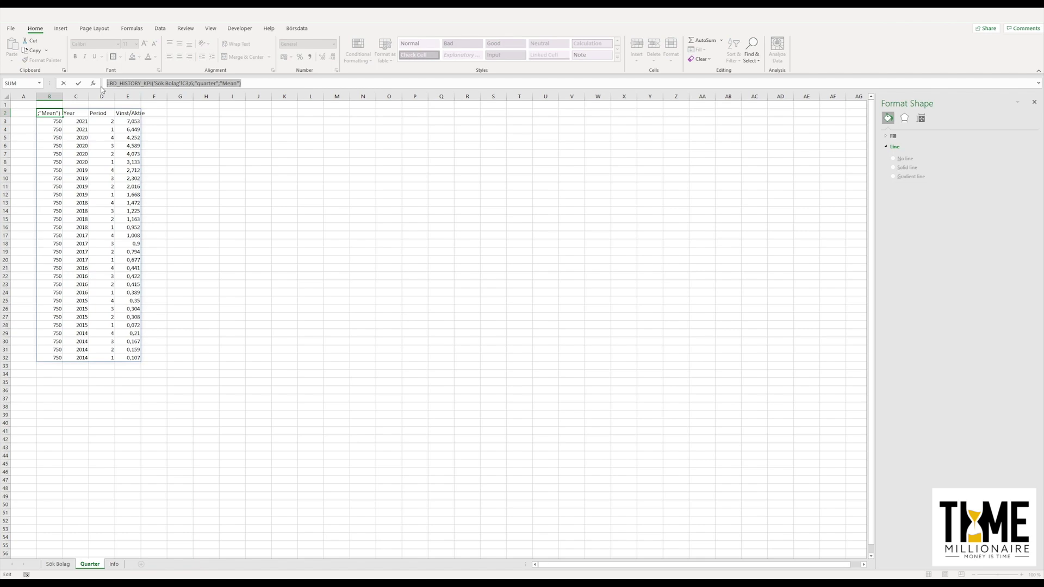
text(=)
click(183, 115)
key(Escape)
click(182, 114)
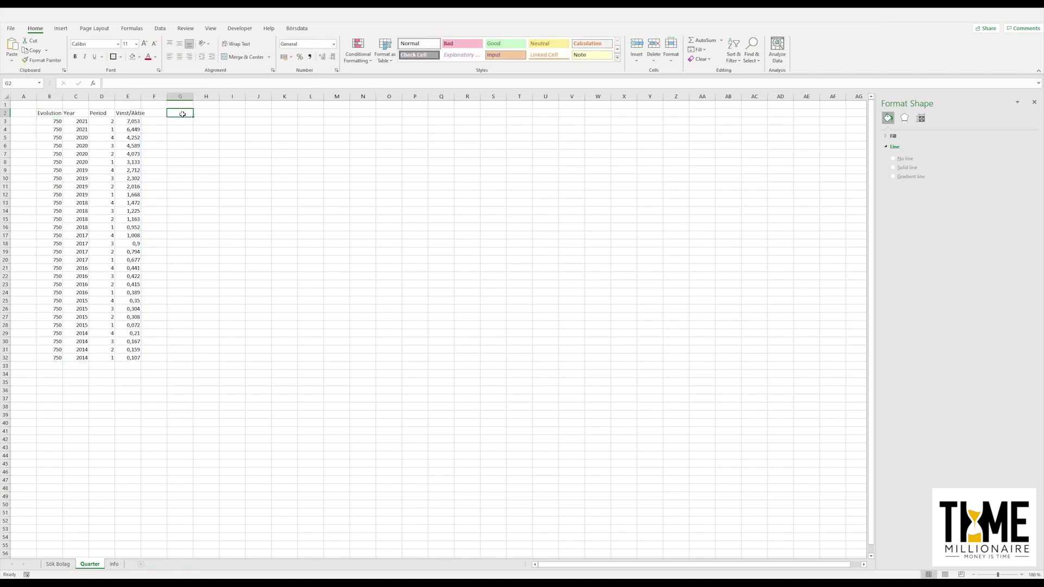
key(ctrl+v)
Paste the same KPI formula into L2 and Q2
click(307, 113)
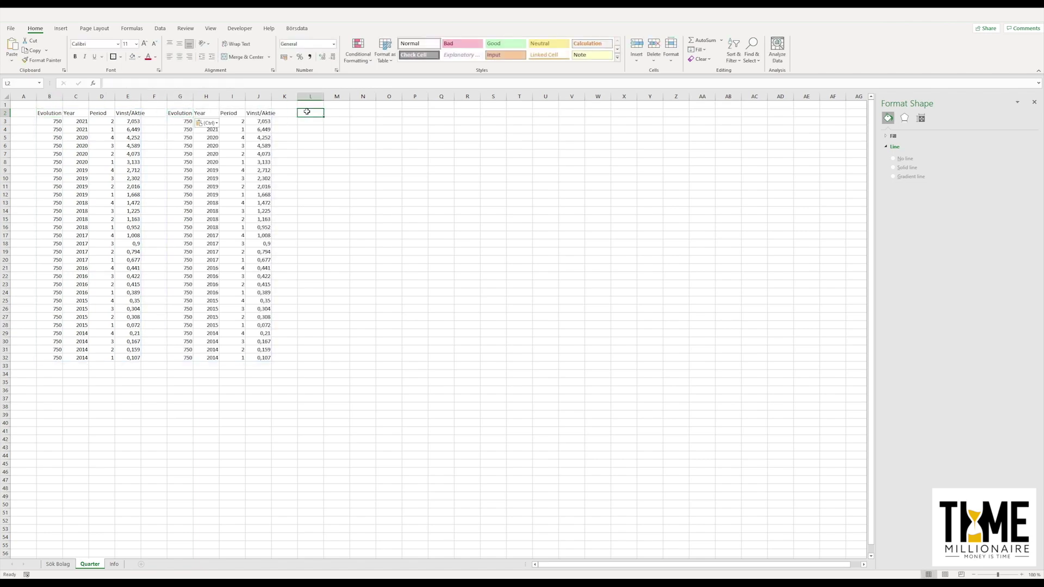
key(ctrl+v)
click(442, 114)
key(ctrl+v)
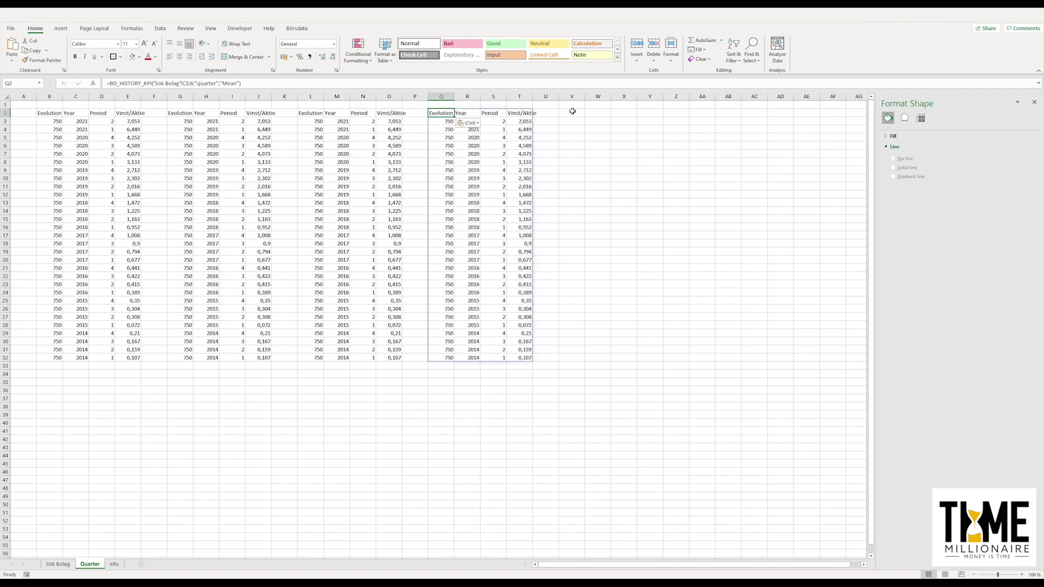
Change the KPI ID in the G2 formula to 97
click(183, 114)
click(194, 85)
key(BackSpace)
key(BackSpace)
text(97)
key(Return)
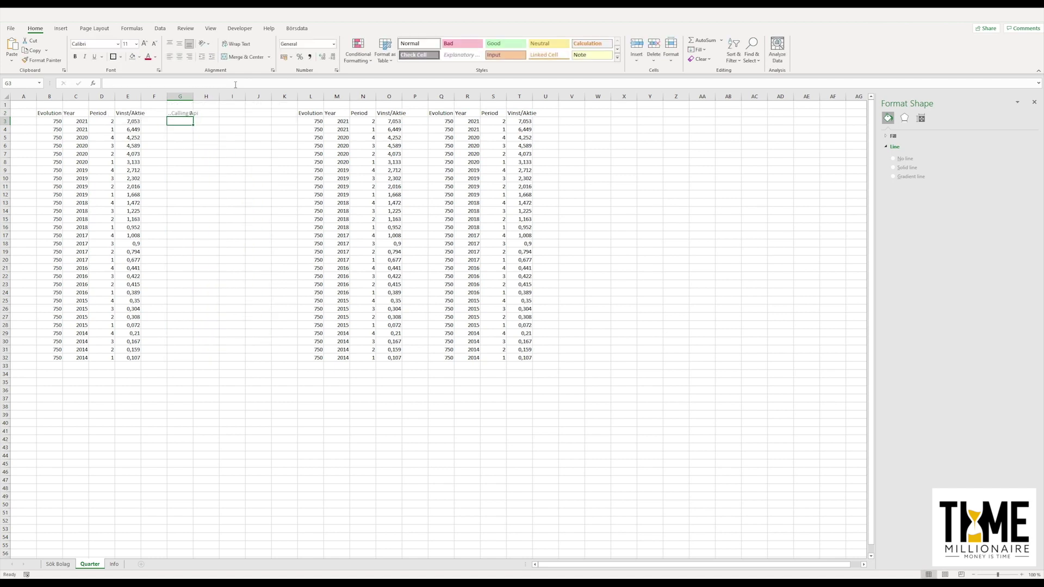
Change the KPI ID in the L2 formula to 5
click(319, 113)
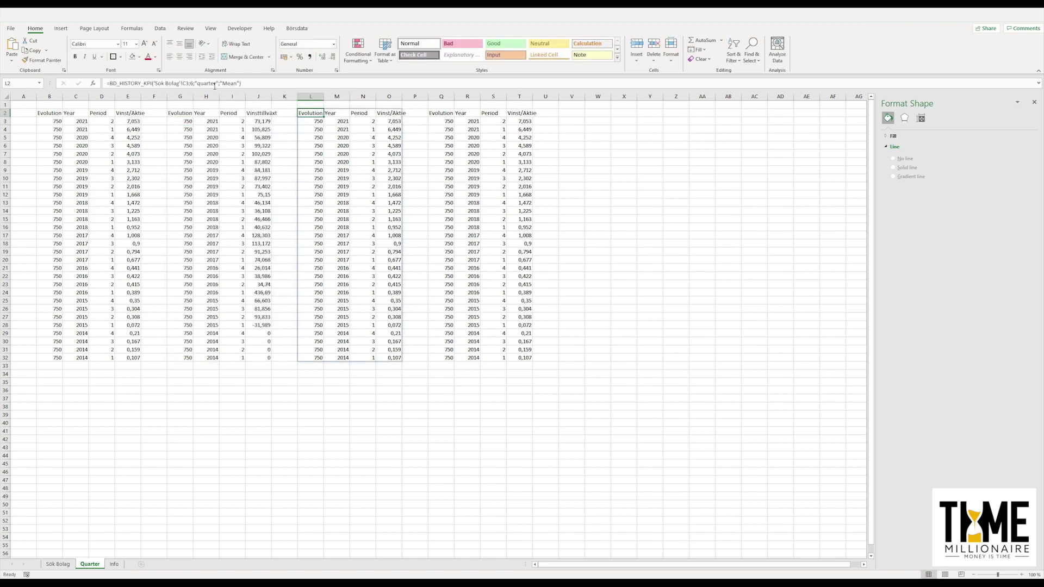
click(197, 83)
key(BackSpace)
key(Return)
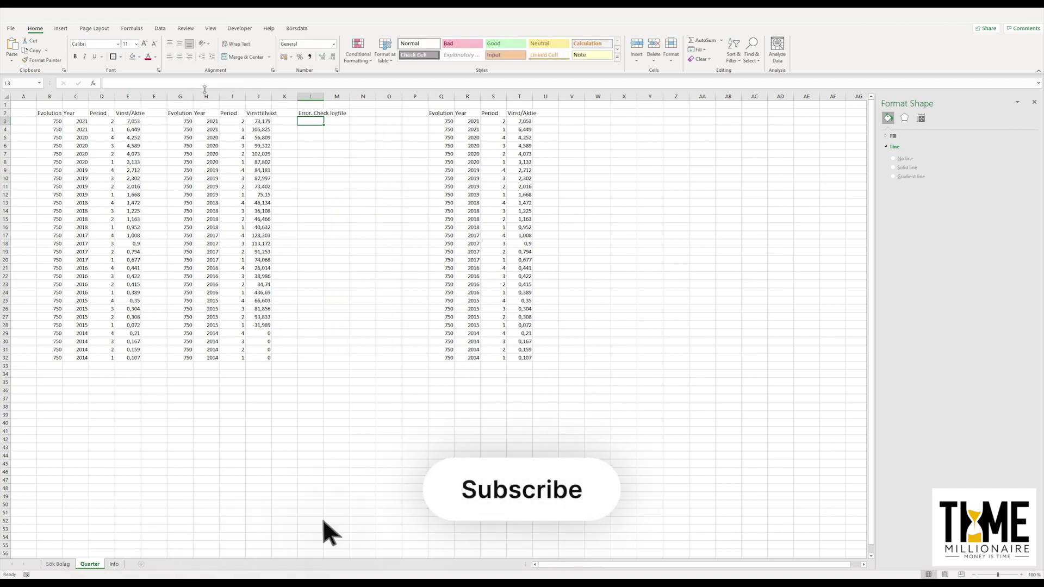
click(315, 113)
click(192, 83)
text(5)
key(Return)
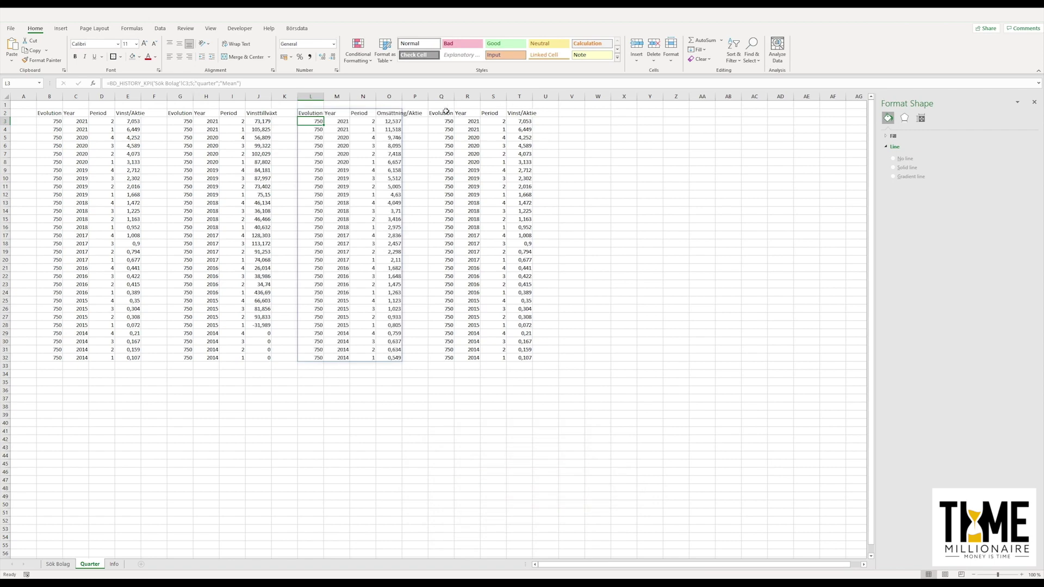
Change the KPI ID in the Q2 formula to 94
click(446, 113)
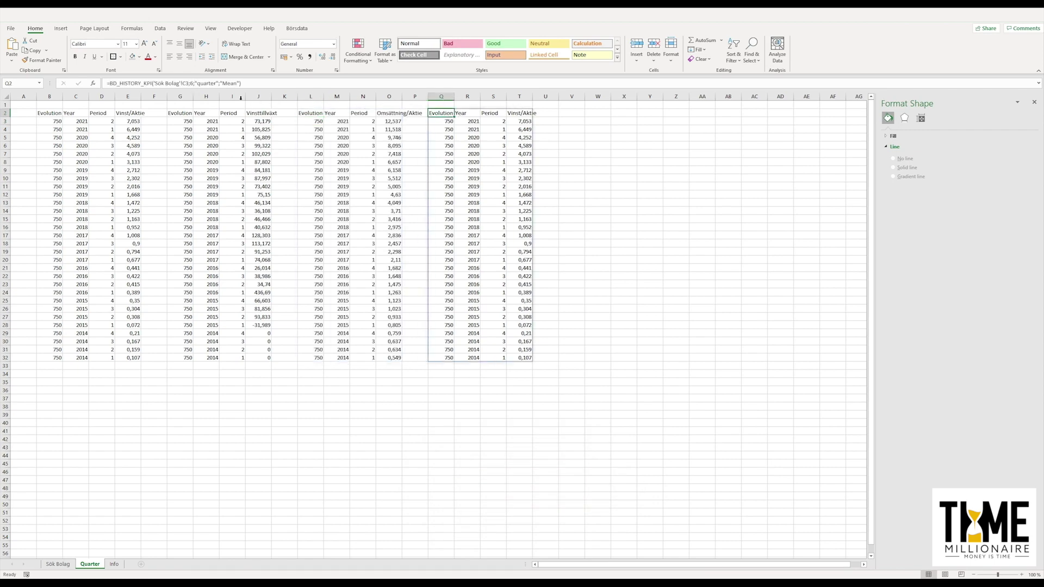
click(192, 83)
key(BackSpace)
text(94)
key(Return)
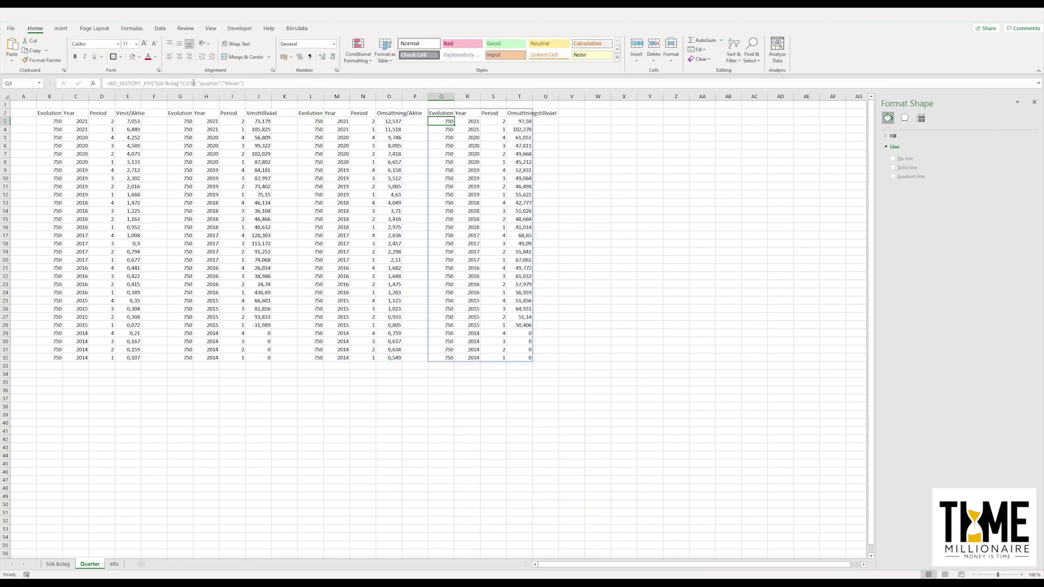
Insert an empty column chart from a blank cell and place it directly below the first data table, starting at row 33
click(383, 415)
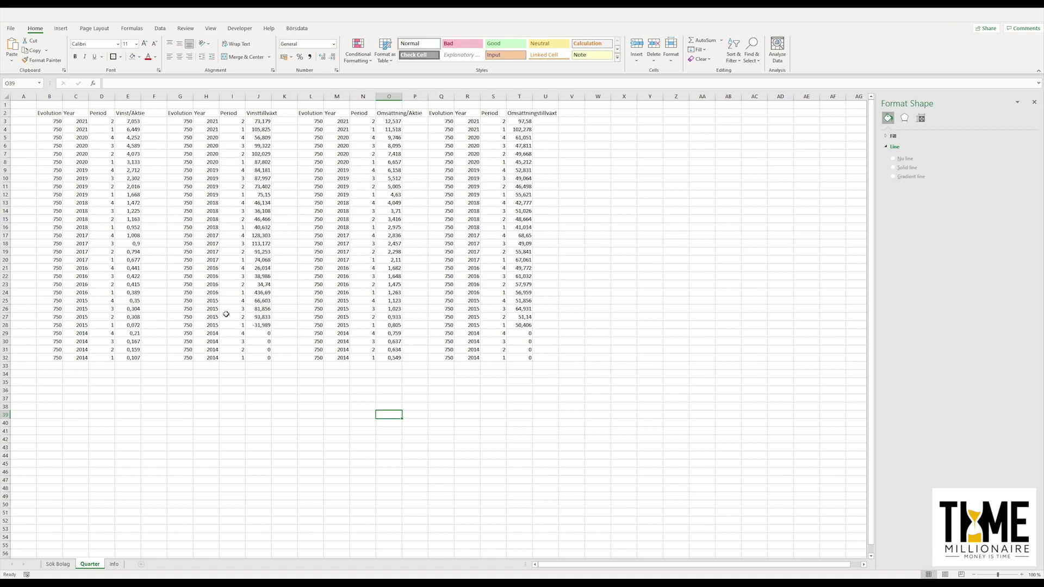
click(62, 30)
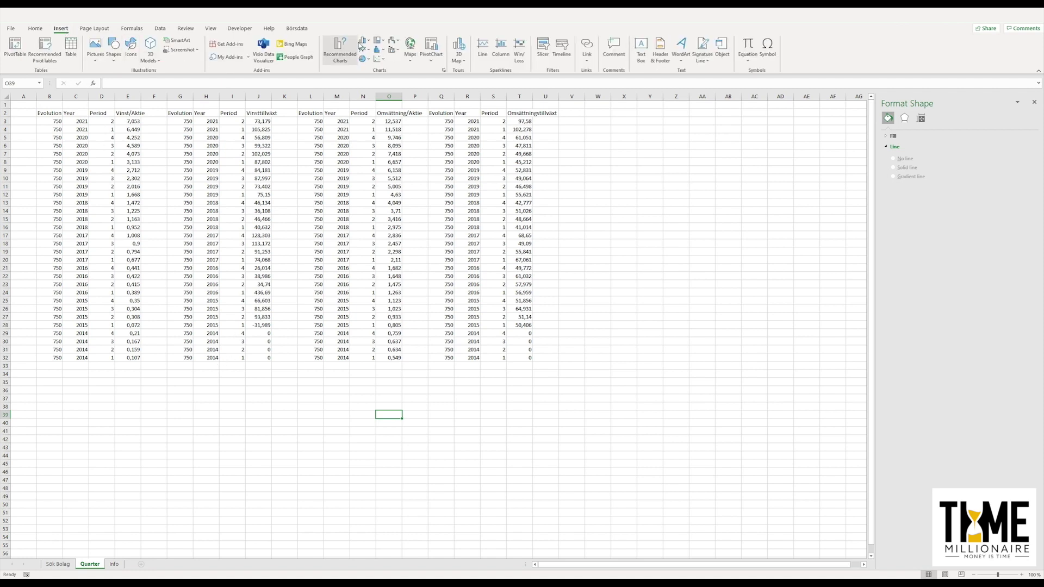
click(372, 42)
click(372, 69)
drag(386, 292, 119, 384)
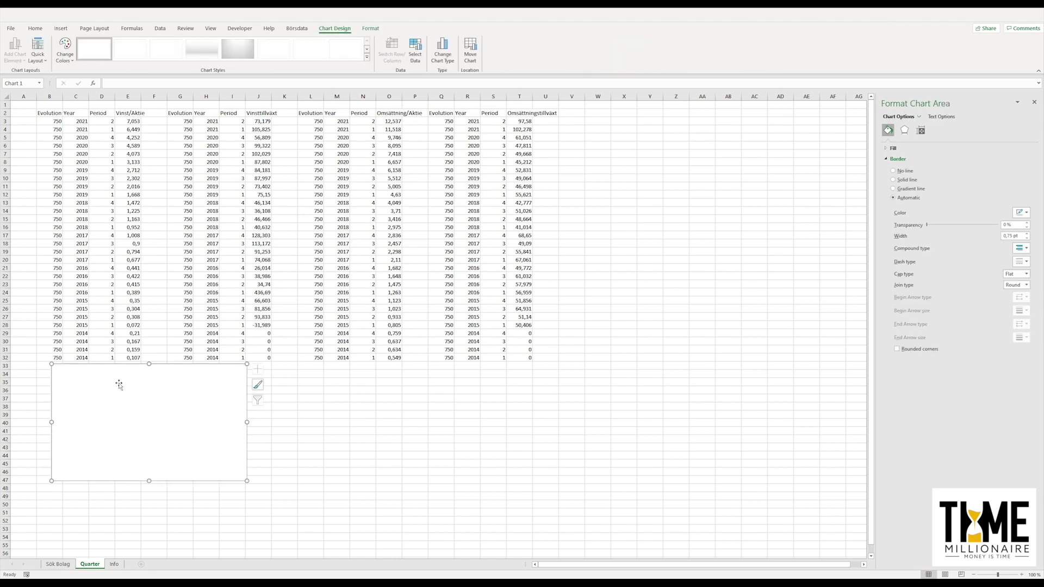
Add a data series to the chart with its name from E2 (Vinst/Aktie) and its values from E3:E14
right_click(118, 382)
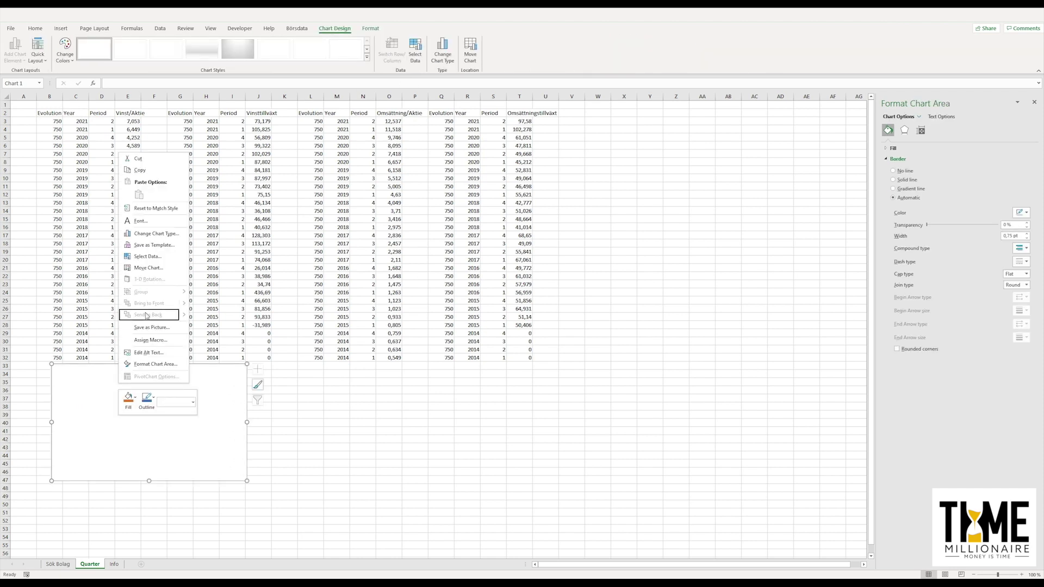
click(158, 260)
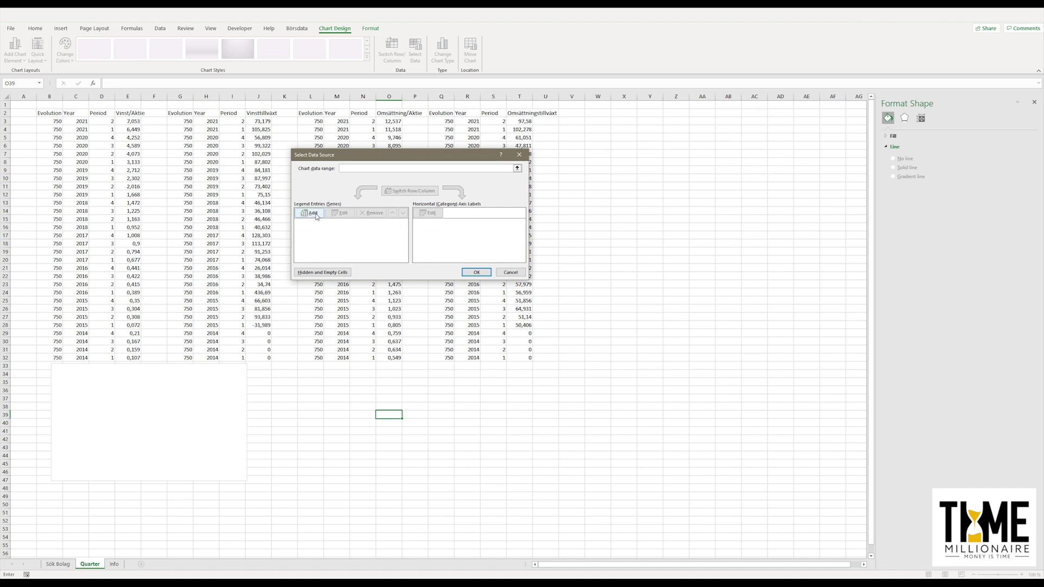
click(311, 214)
click(134, 114)
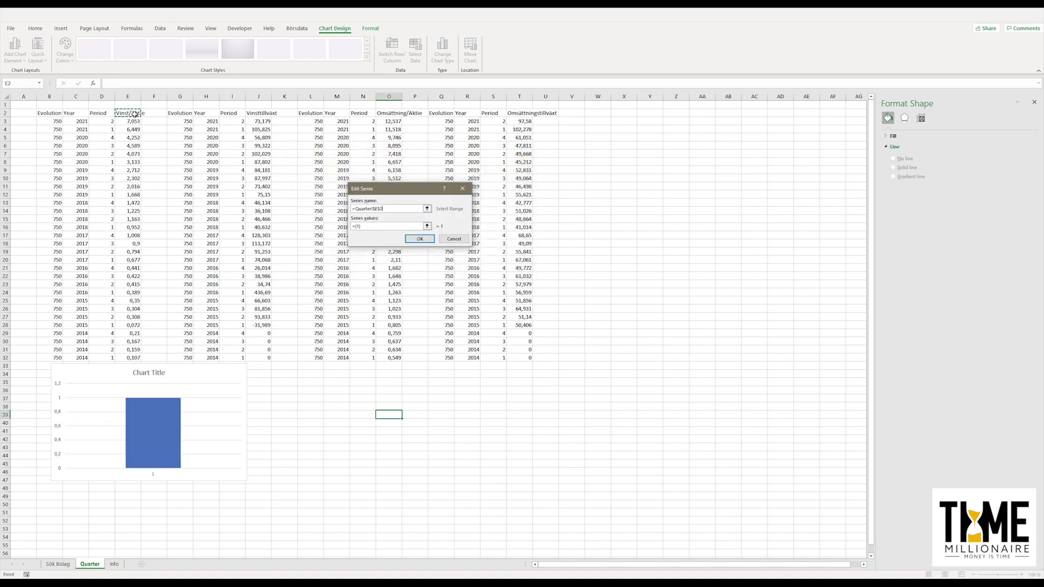
click(428, 226)
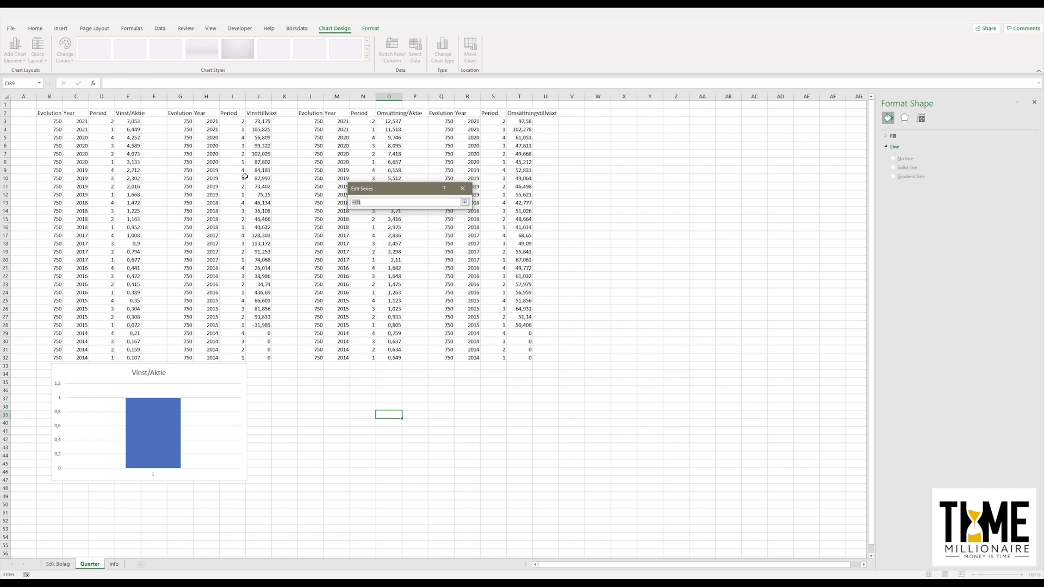
click(125, 121)
drag(125, 121, 133, 211)
key(Return)
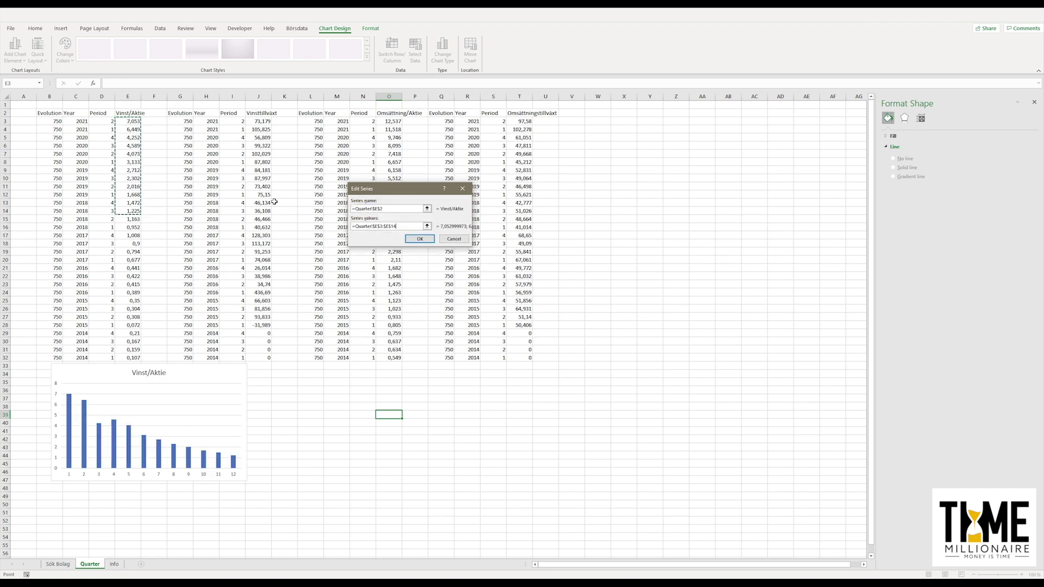
click(420, 239)
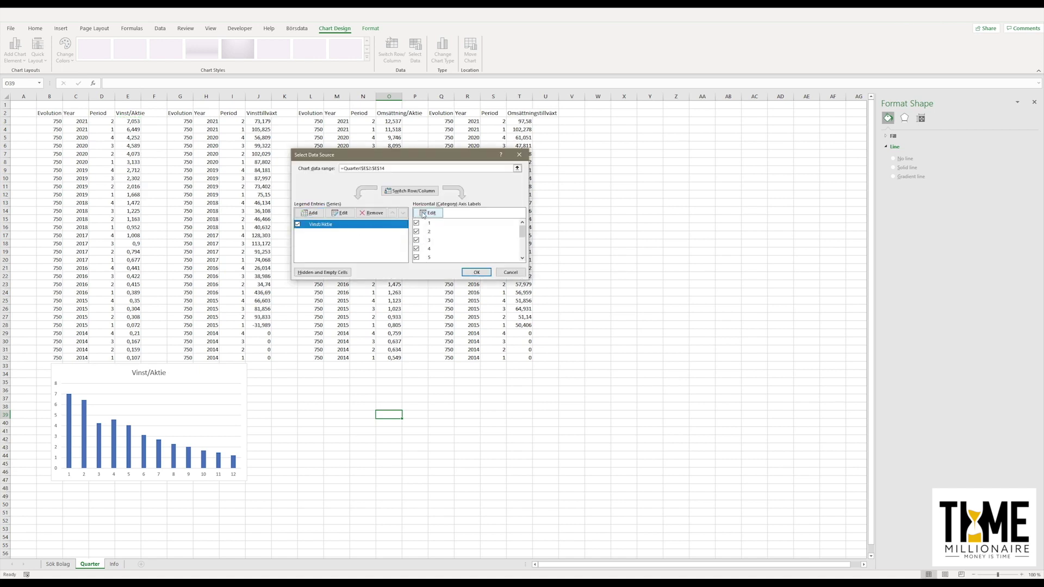
Set the chart's horizontal axis labels to the years in C3:C14 and apply the data source
click(428, 212)
drag(81, 121, 83, 209)
key(Return)
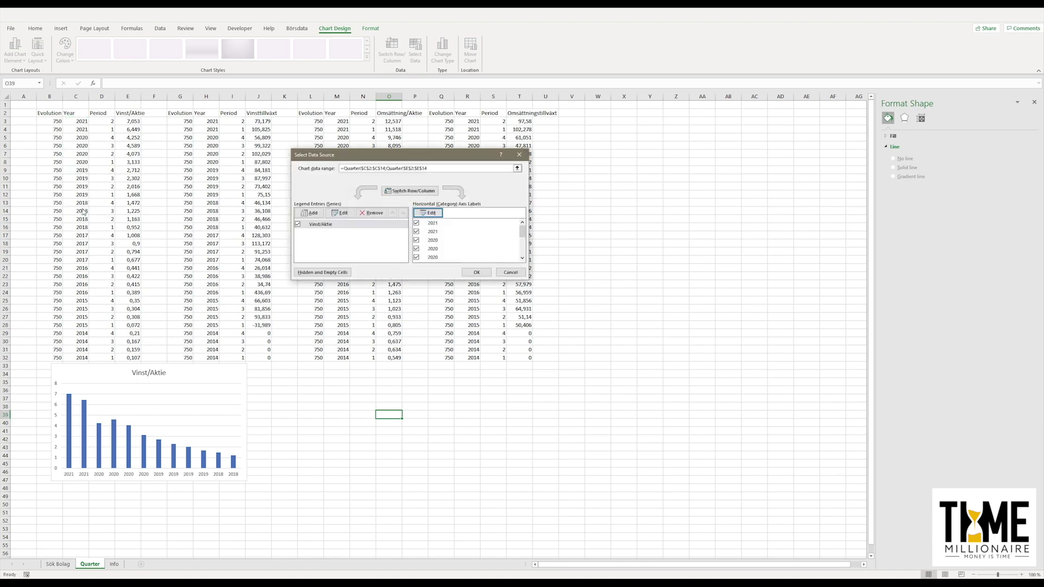
click(476, 273)
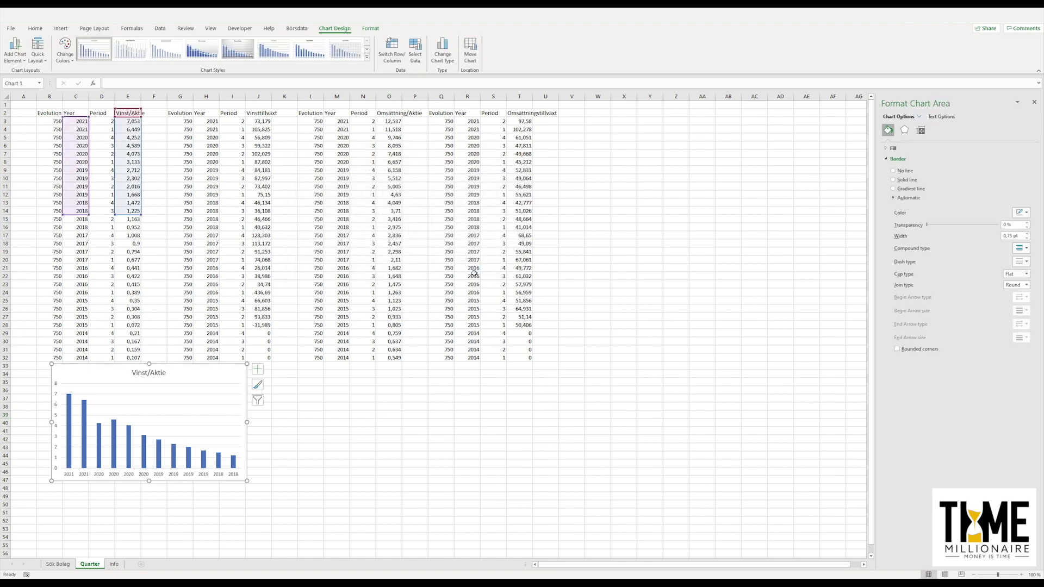
Reverse the category order of the Vinst/Aktie chart's horizontal axis
click(188, 474)
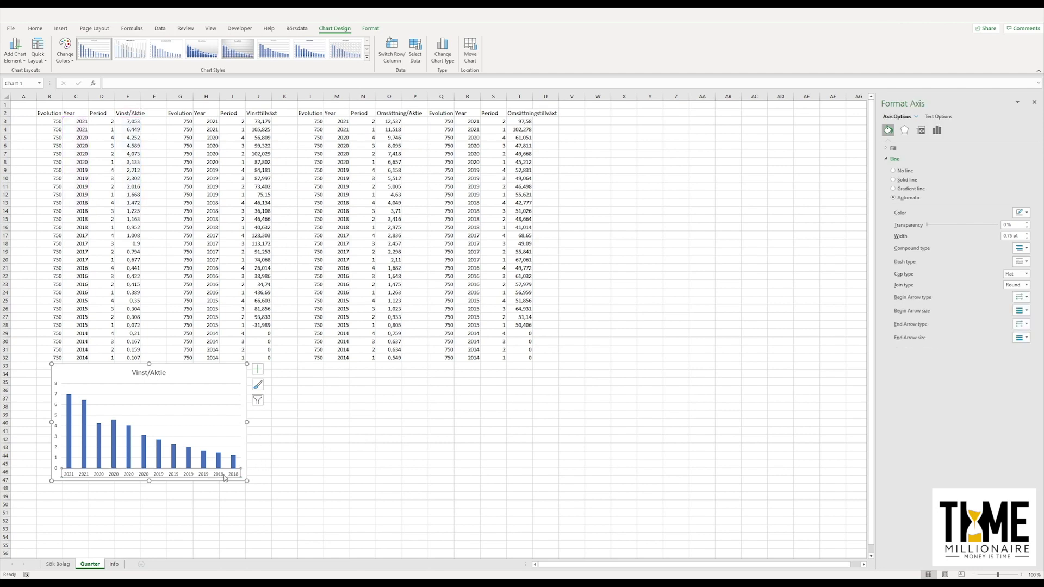
click(937, 133)
click(885, 149)
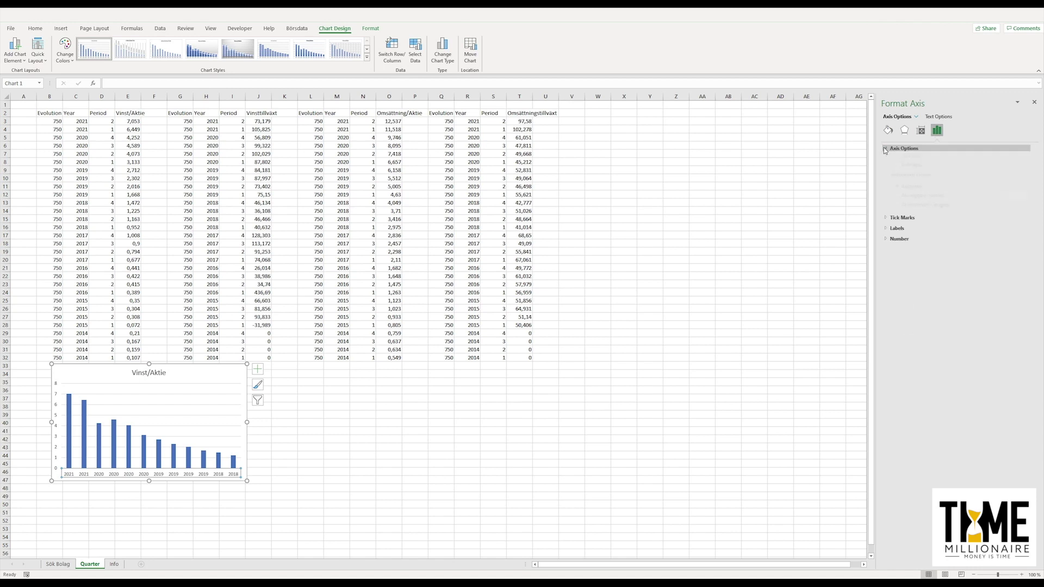
click(892, 268)
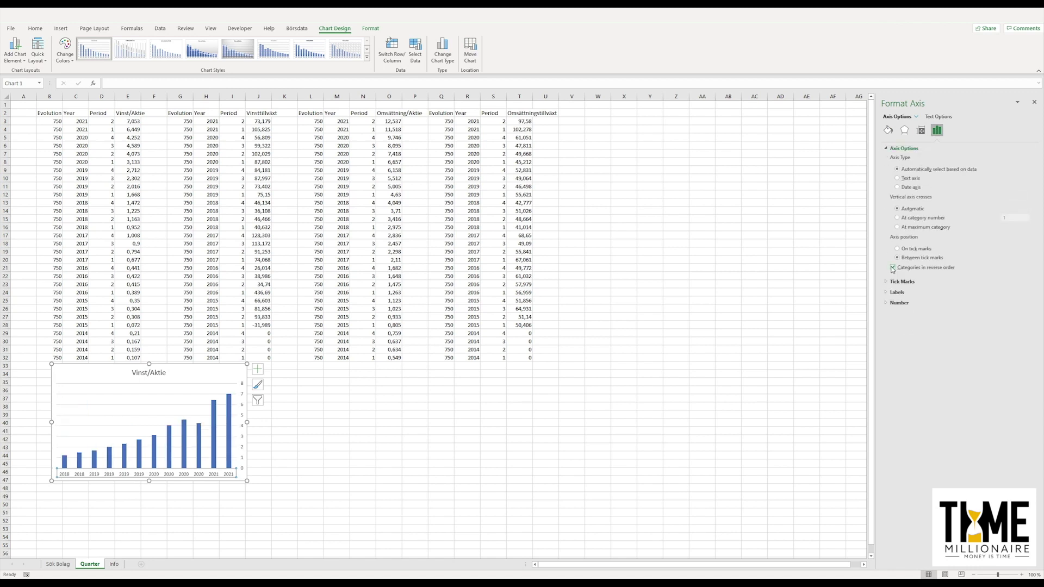
Copy the Vinst/Aktie chart and paste three duplicates beside it in a row, each from a blank cell in row 34
right_click(234, 378)
click(265, 163)
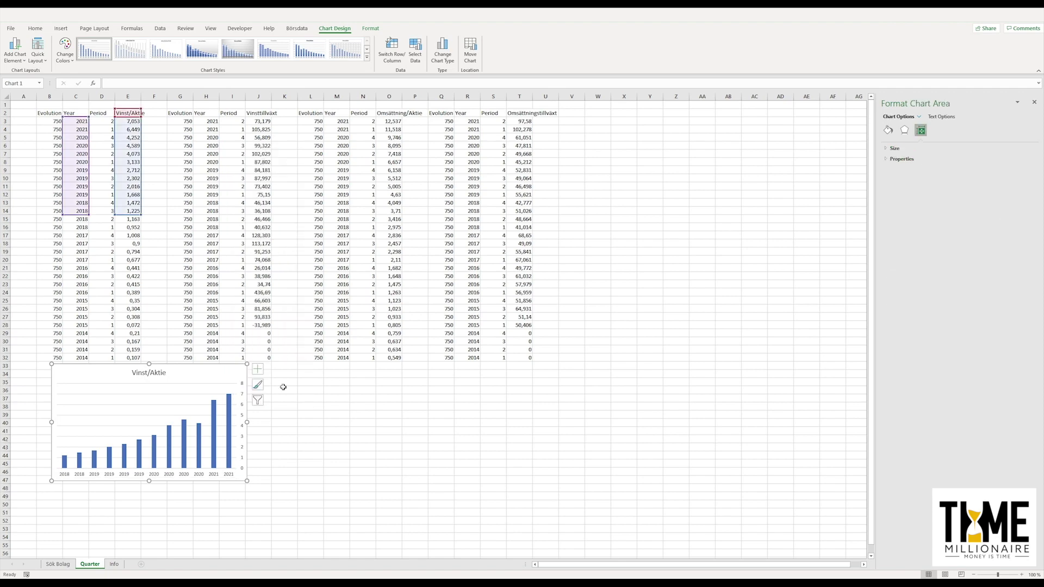
click(283, 369)
key(ctrl+v)
click(472, 374)
key(ctrl+v)
click(676, 374)
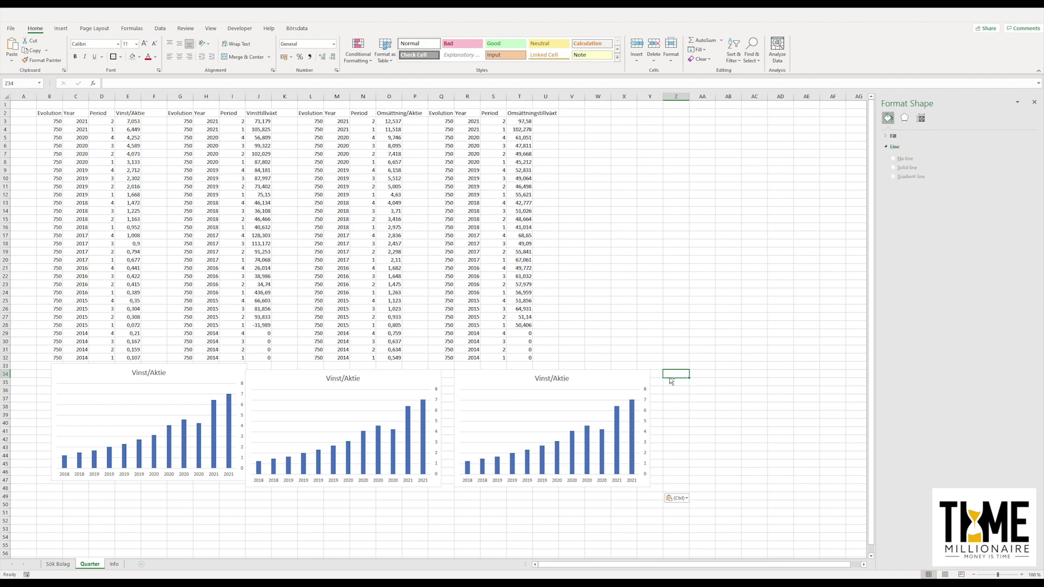
key(ctrl+v)
Align the four charts to their middles and distribute them horizontally with even spacing
click(389, 385)
ctrl+click(226, 378)
ctrl+click(472, 388)
ctrl+click(744, 384)
click(335, 28)
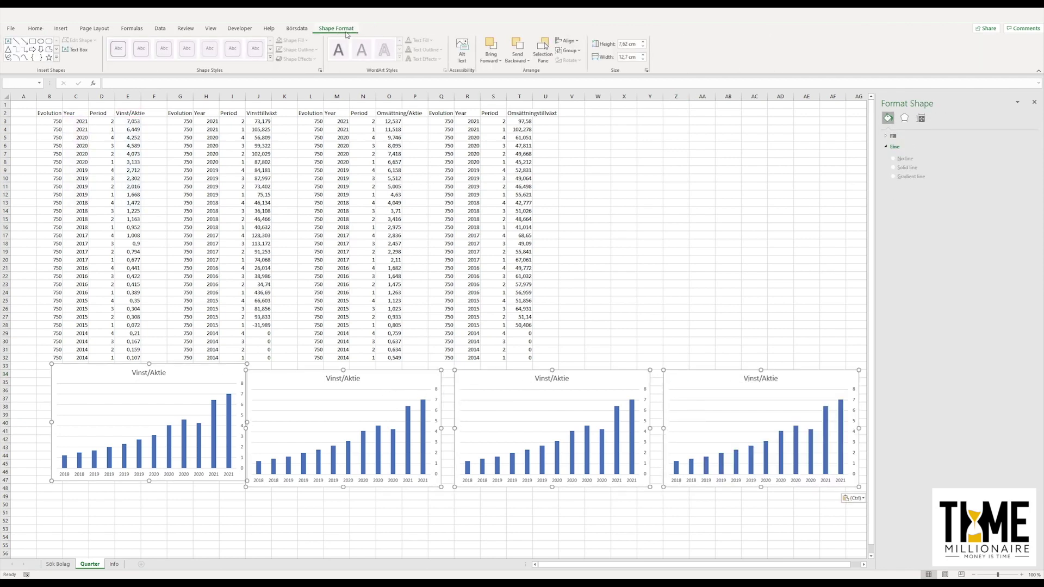
click(569, 44)
click(575, 98)
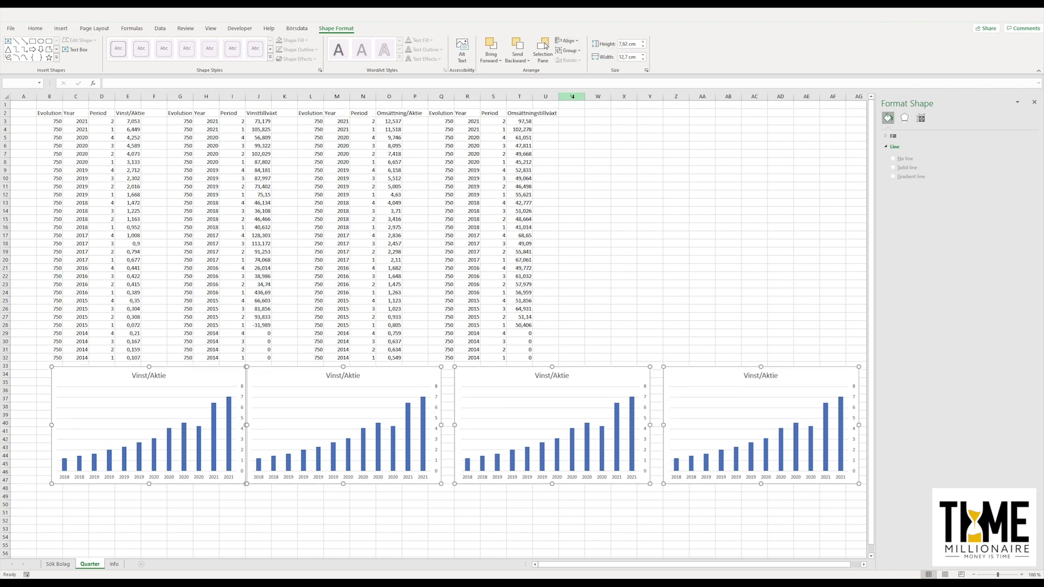
click(568, 41)
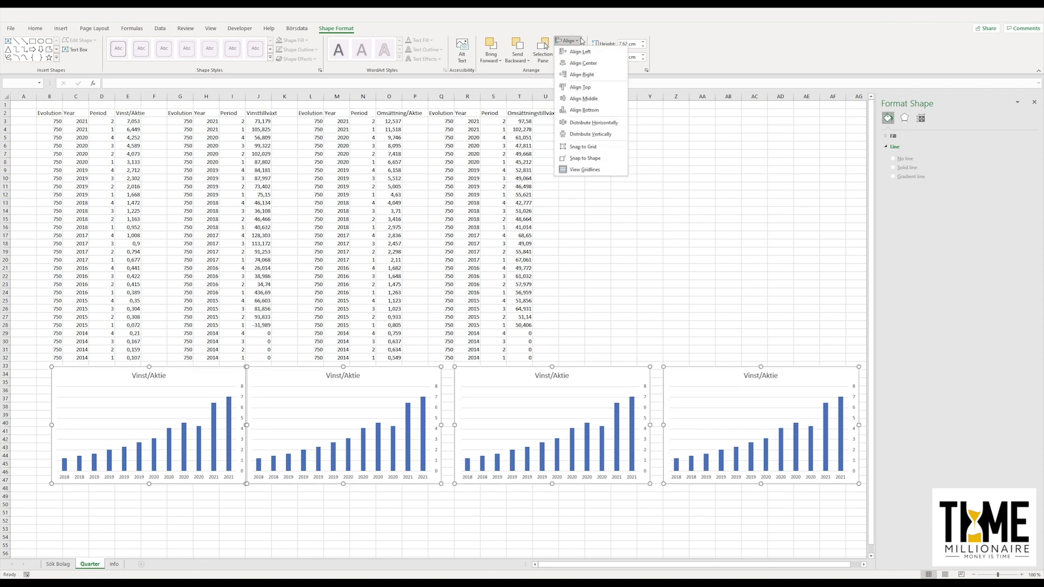
click(581, 123)
click(597, 341)
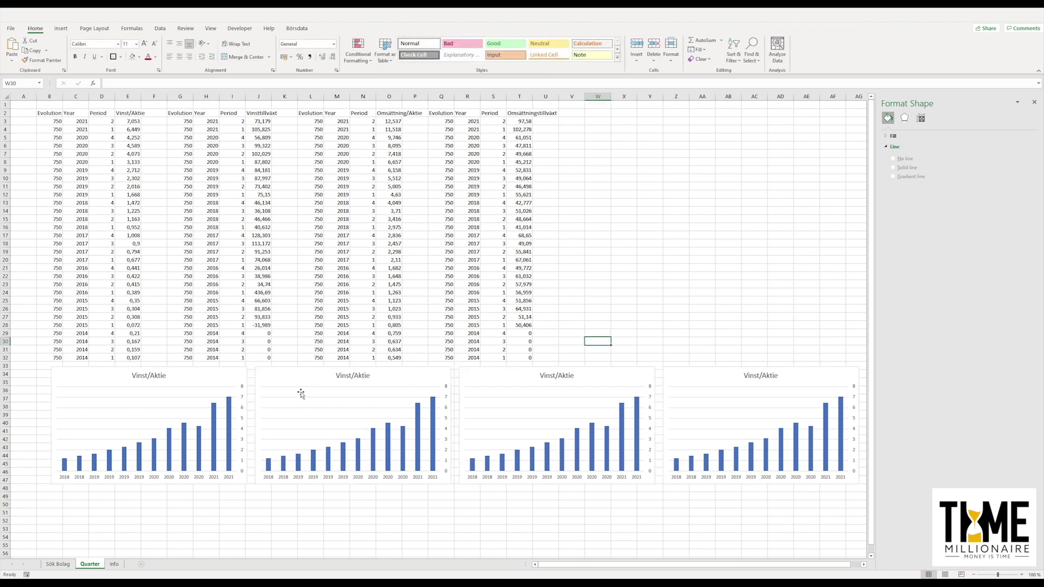
Repoint the three duplicate charts' names and values, in order, to the Vinsttillväxt (J), Omsättning/Aktie (O) and Omsättningstillväxt (T) columns
click(360, 378)
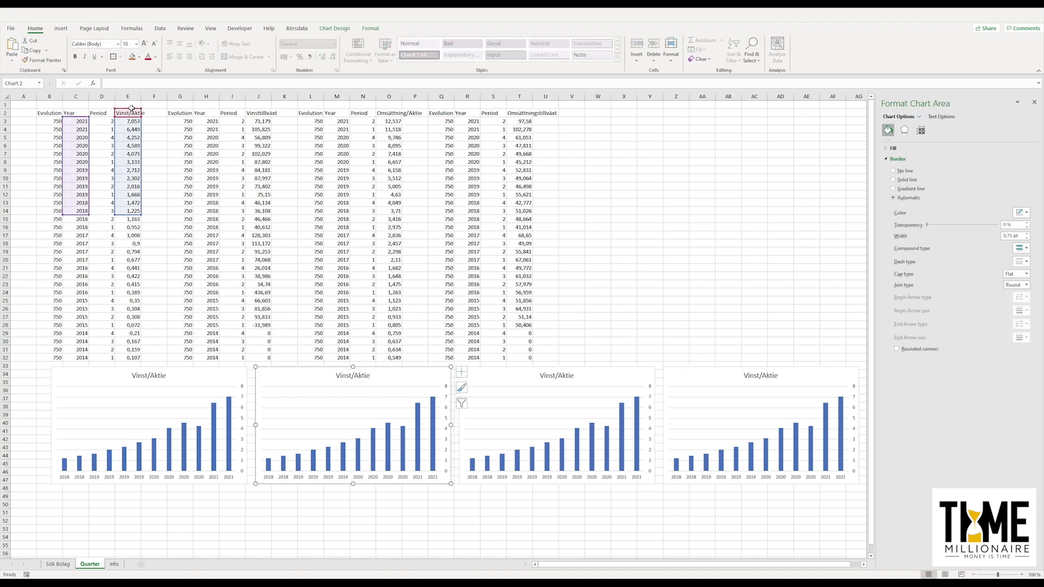
drag(131, 112, 257, 112)
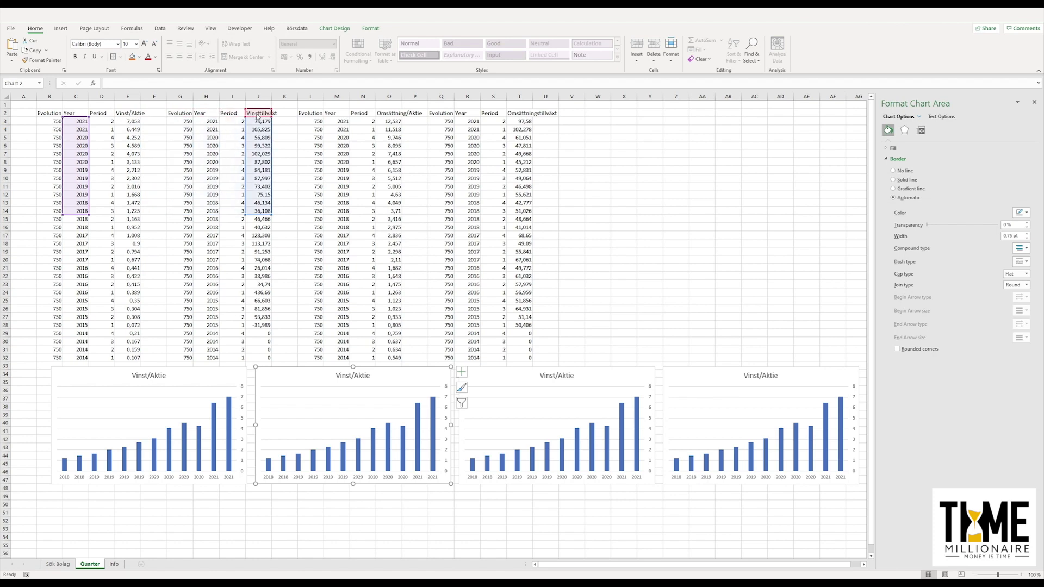
click(561, 382)
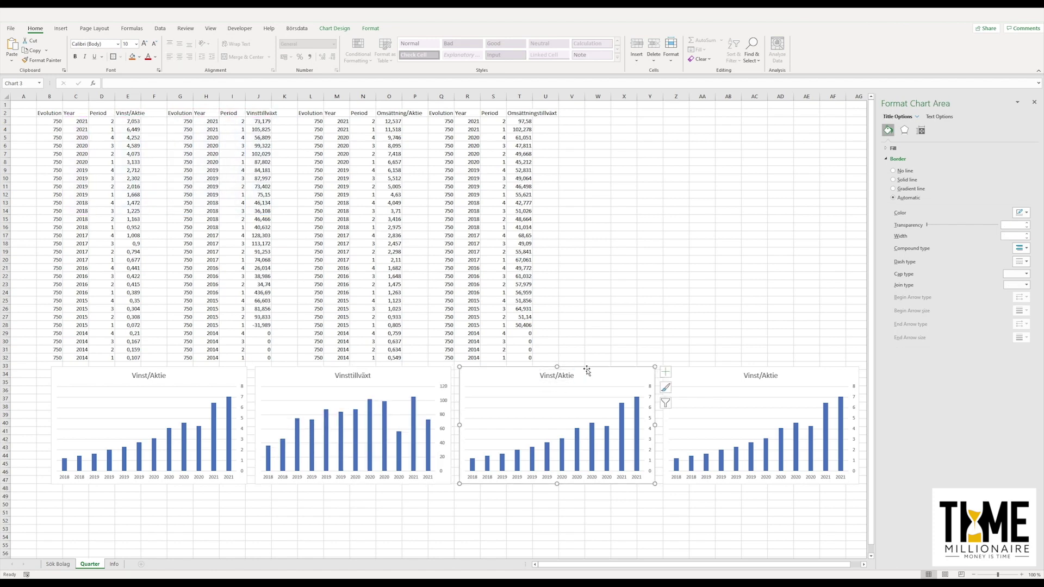
drag(135, 111, 398, 122)
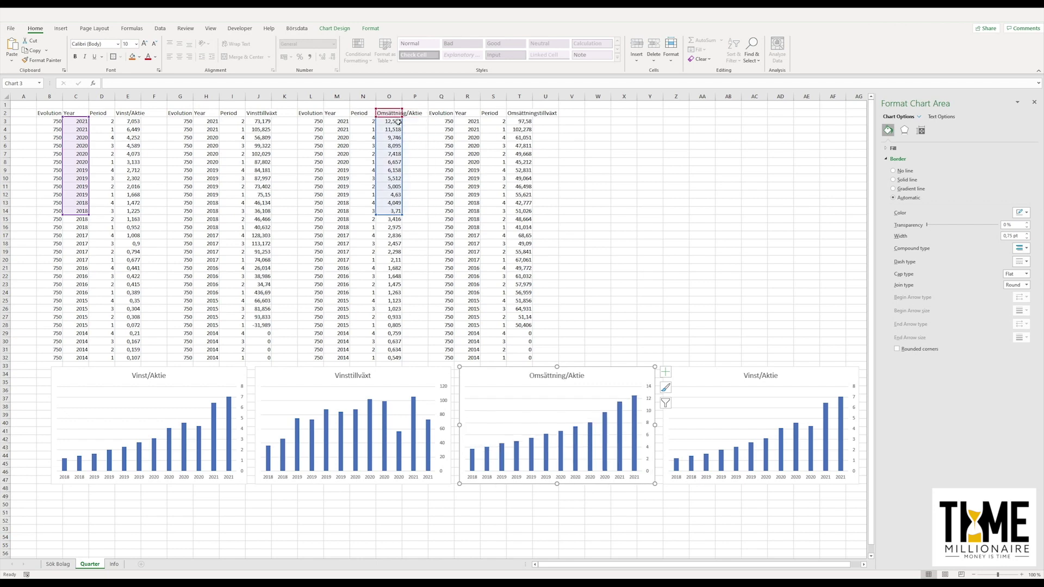
click(707, 375)
drag(131, 110, 520, 113)
Retitle the first two charts as Vinst/Aktie Q-Q and Vinsttillväxt % Q-Q
click(162, 375)
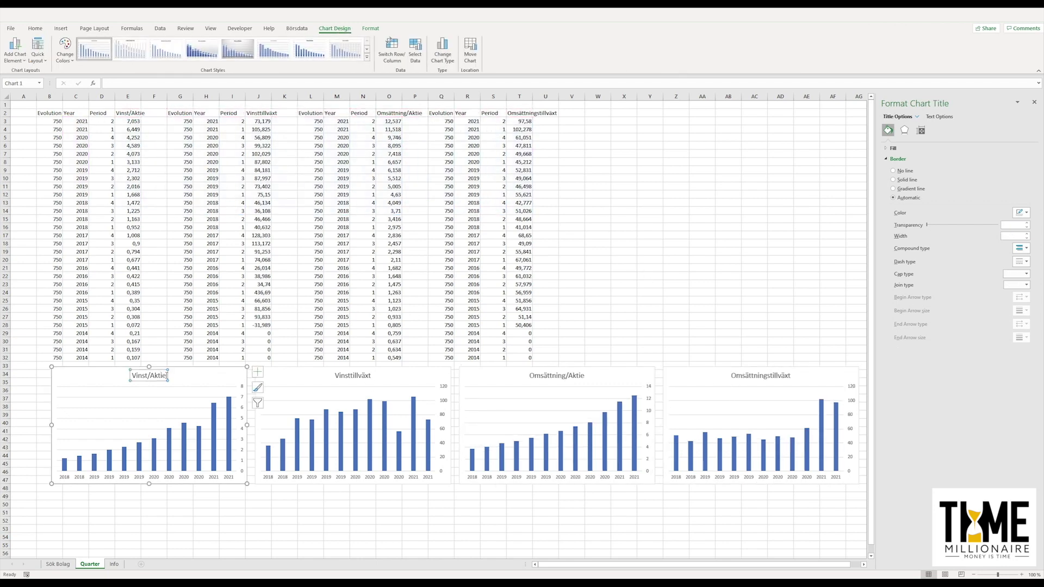
text(Q)
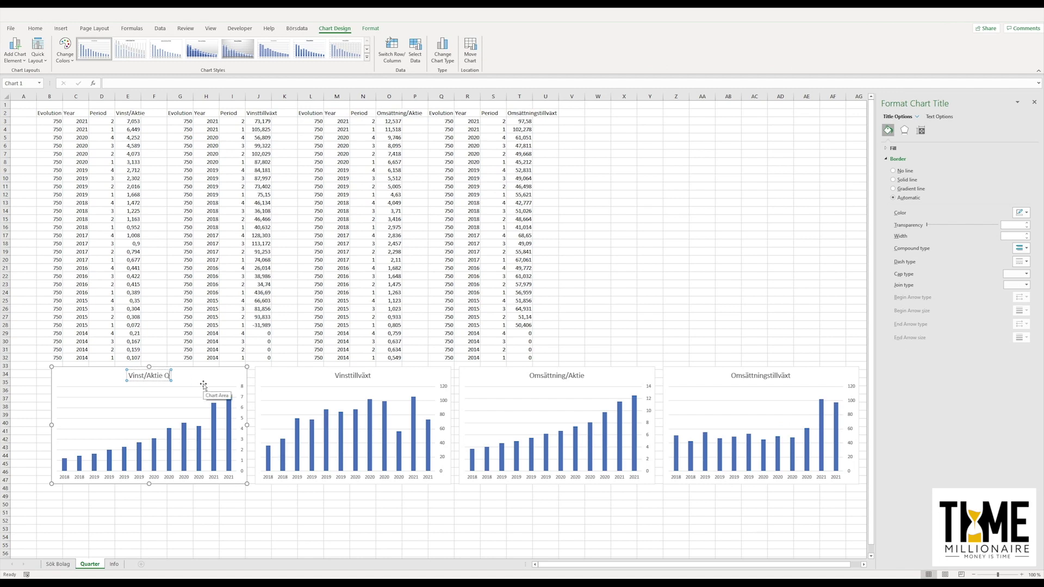
text(-Q)
click(350, 376)
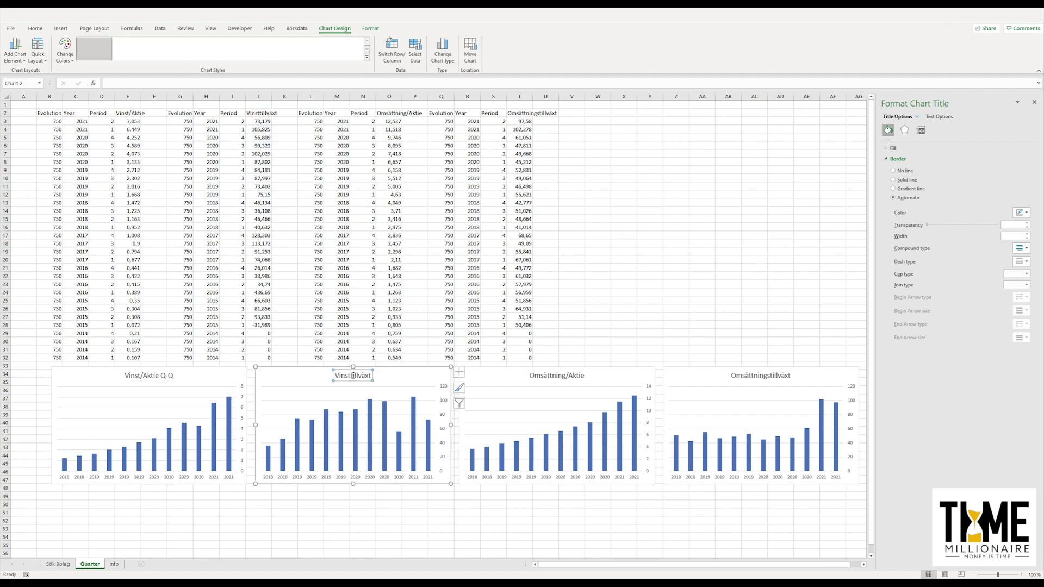
text(%)
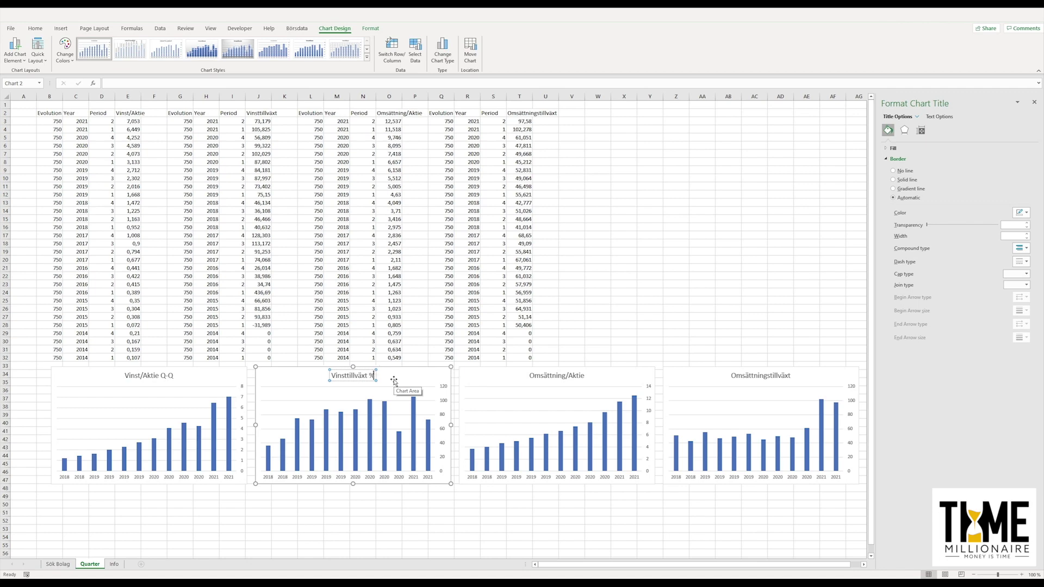
text( Q-Q)
Retitle the last two charts as Omsättning/Aktie Q-Q and Omsättningstillväxt % Q-Q
click(579, 375)
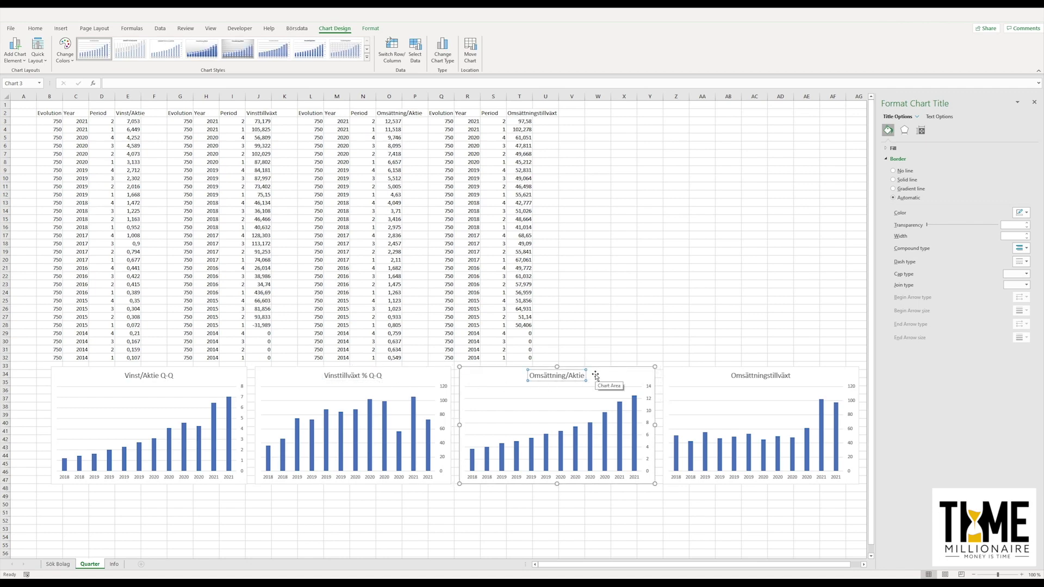
text(Q-Q)
click(788, 376)
text(% Q-Q)
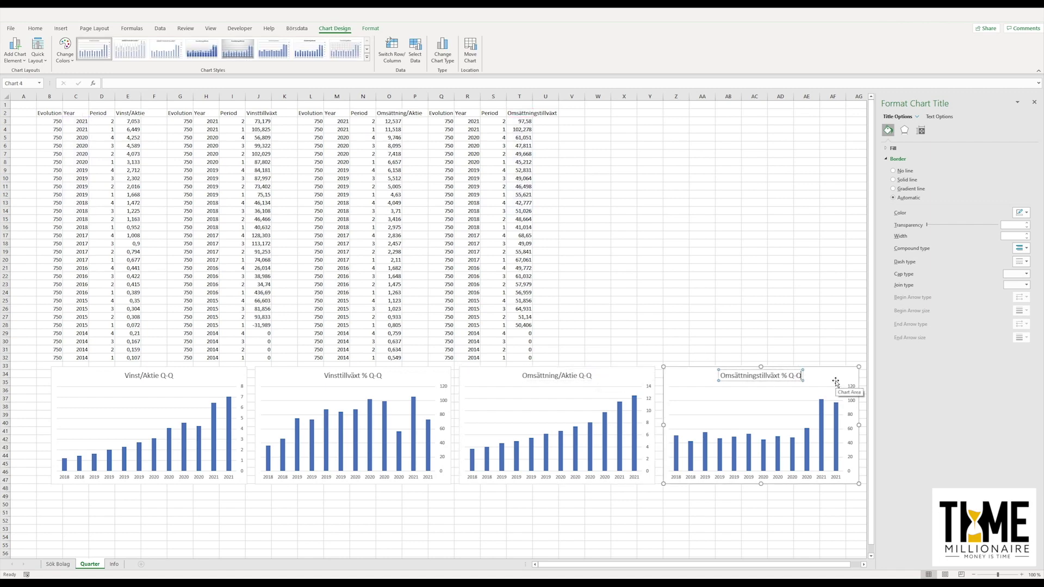
click(728, 316)
Cut all four charts from the Quarter sheet and paste them into the Sök Bolag sheet
click(708, 380)
ctrl+click(640, 379)
ctrl+click(424, 381)
ctrl+click(186, 378)
right_click(277, 380)
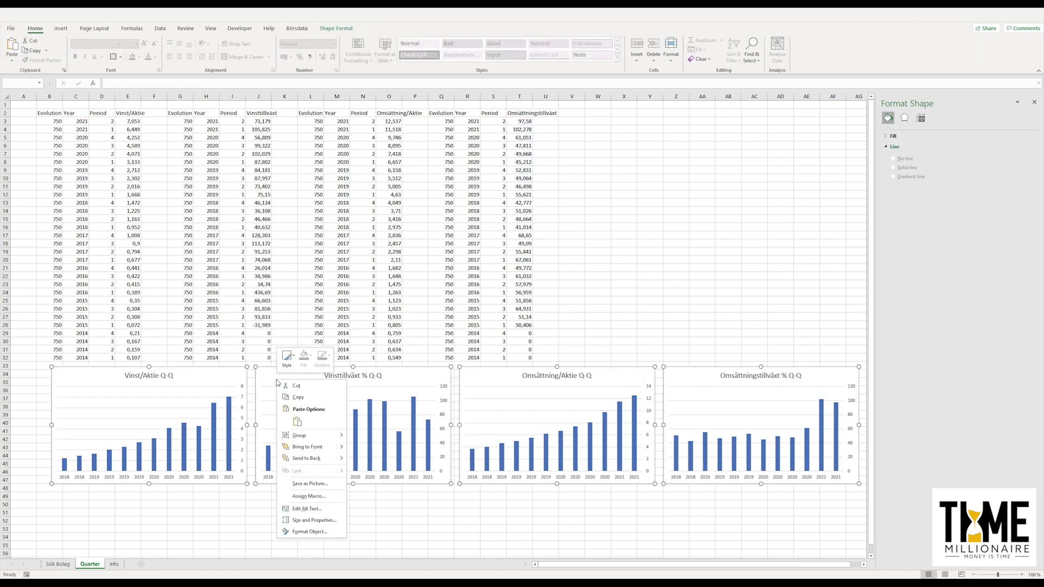
click(314, 389)
click(58, 563)
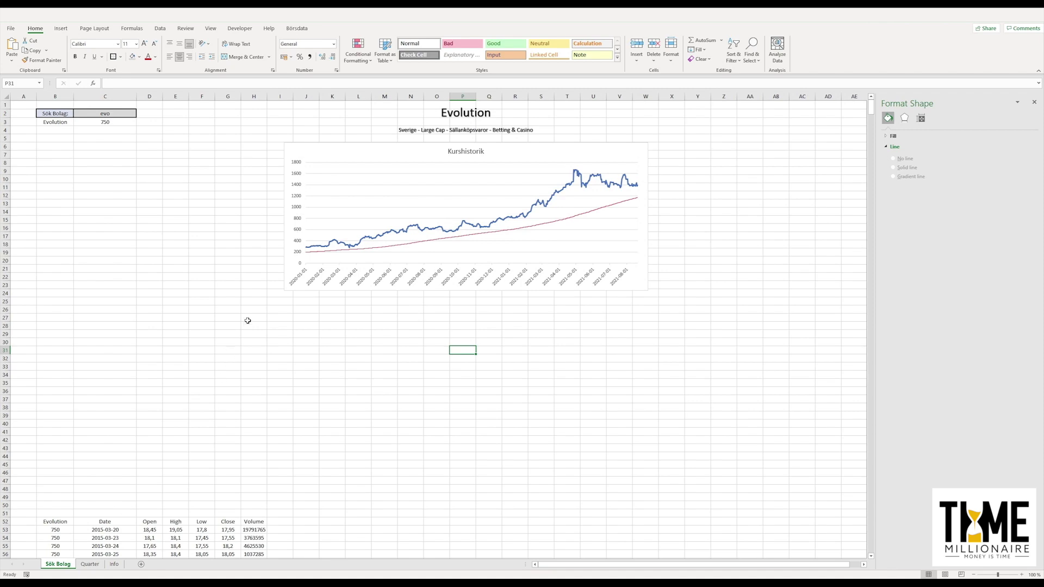
key(ctrl+v)
Place the Vinst/Aktie Q-Q chart in the chart row at row 26 below Kurshistorik, evenly spaced beside the Vinsttillväxt chart
drag(407, 314, 205, 314)
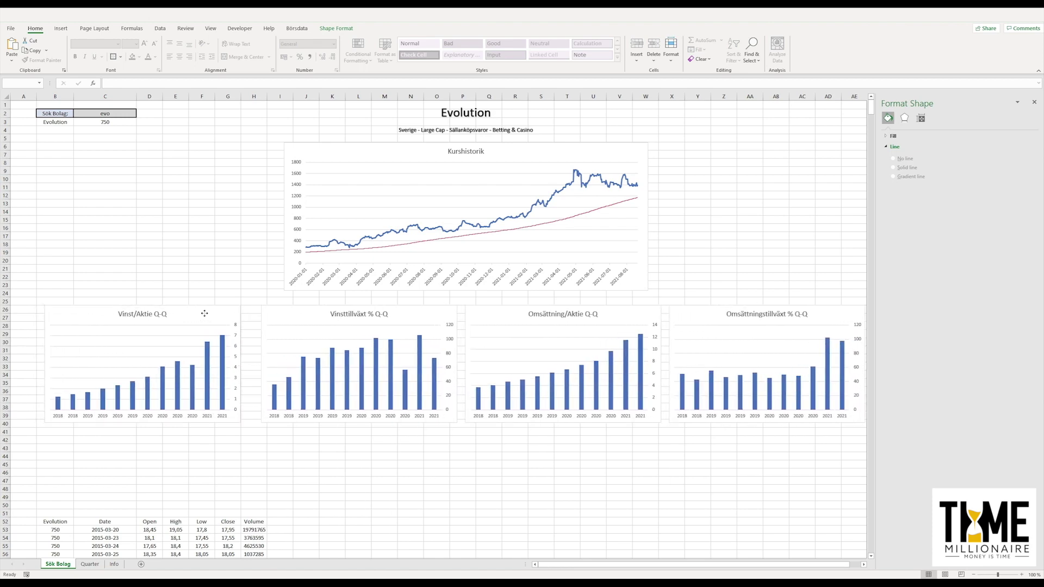
drag(205, 313, 216, 313)
click(729, 262)
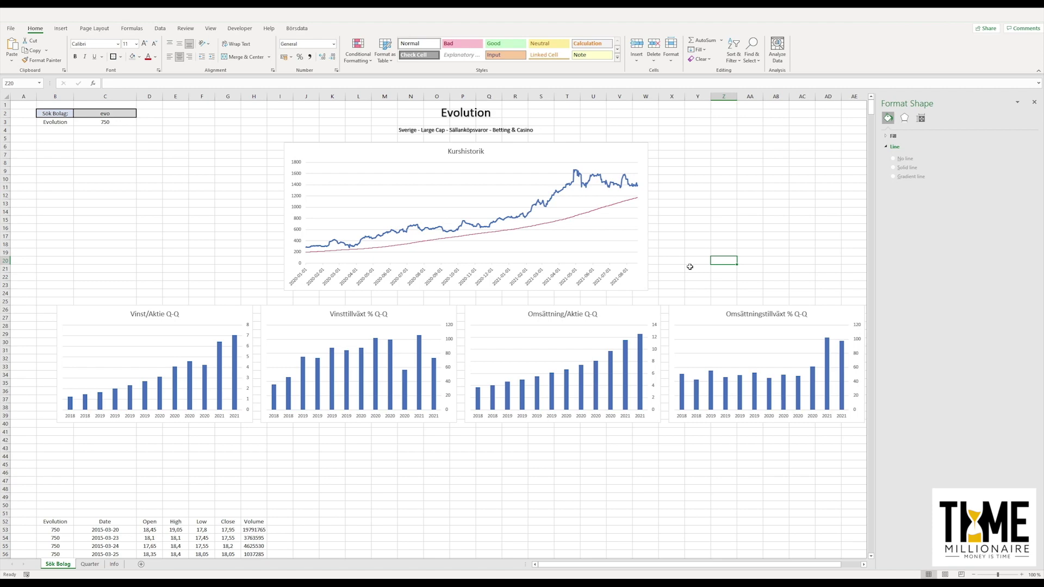
Change the company search term in C2 to Avanza
click(110, 116)
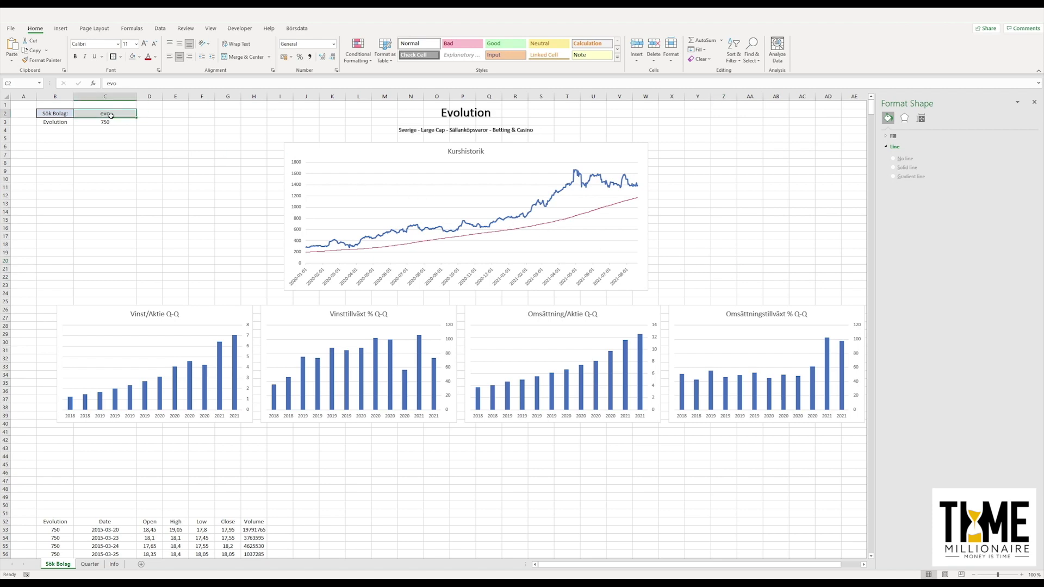
text(Avanza)
key(Return)
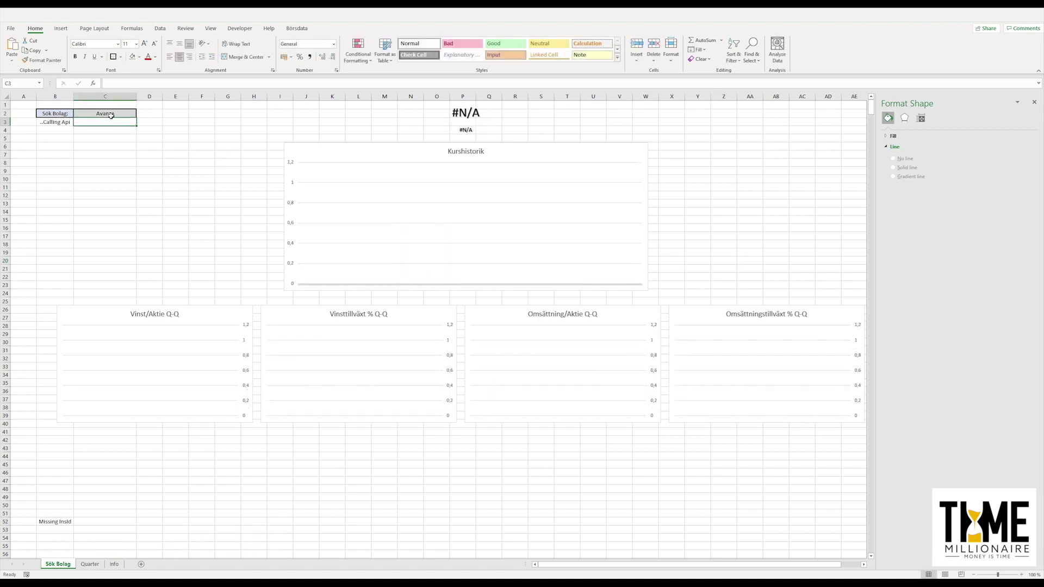